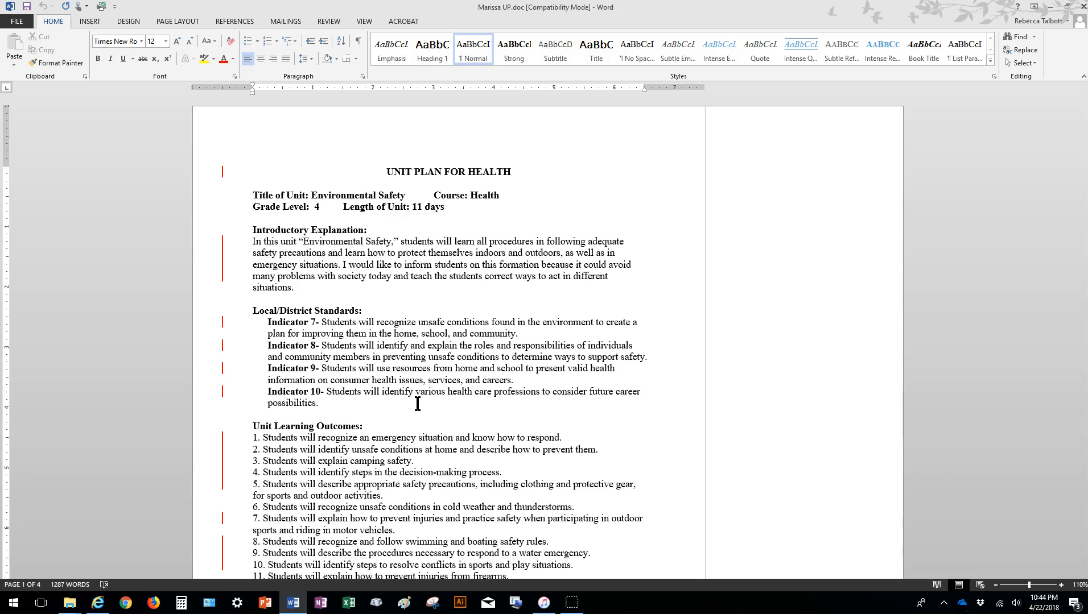
Turn off change tracking and set the review display to All Markup.
click(626, 390)
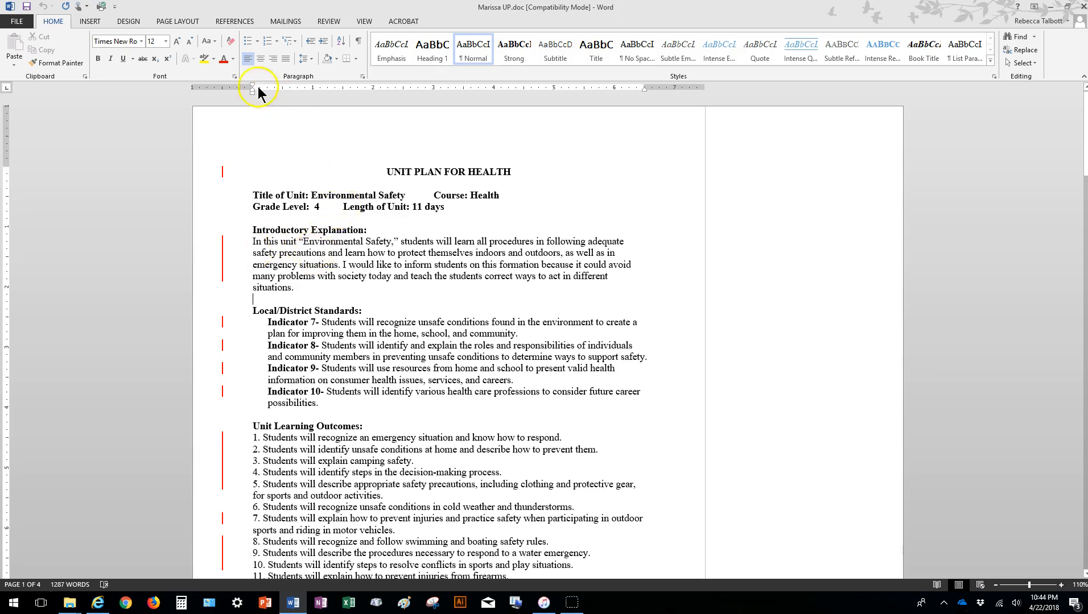
click(330, 23)
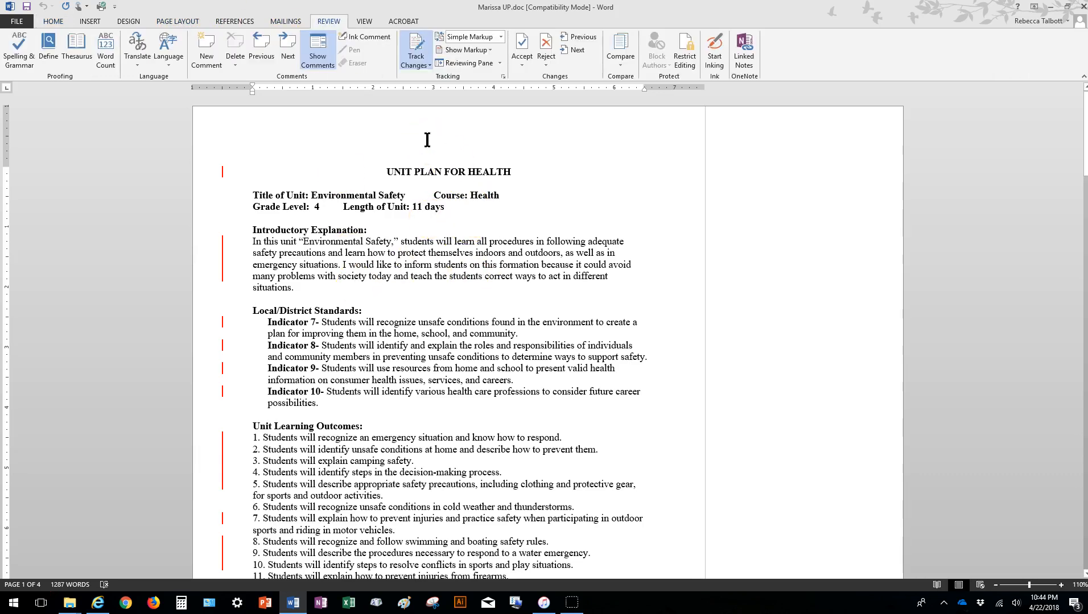
click(322, 39)
click(427, 39)
click(418, 41)
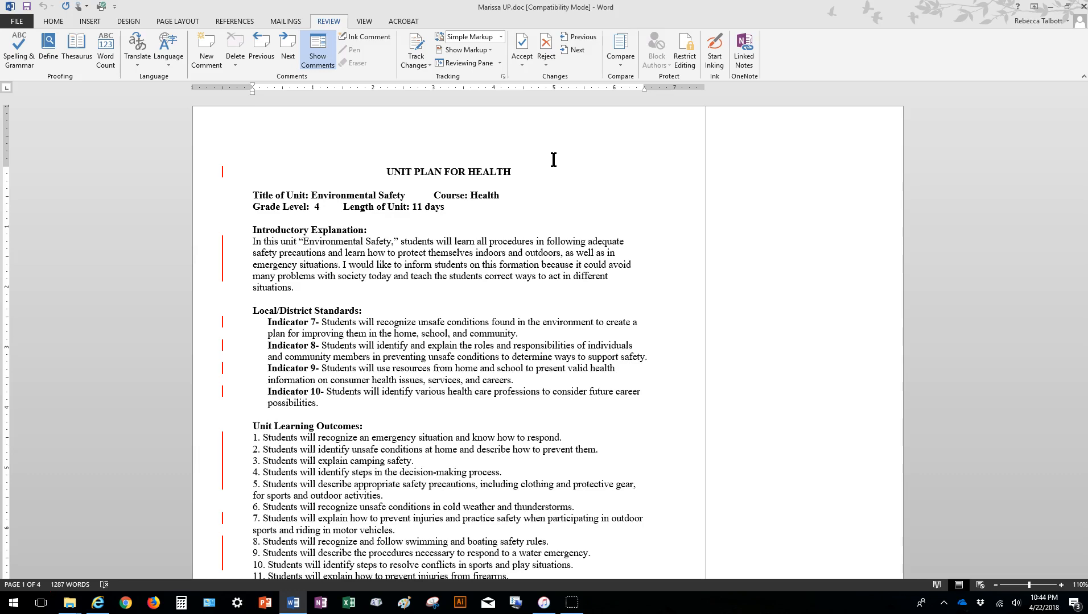
click(500, 37)
click(477, 60)
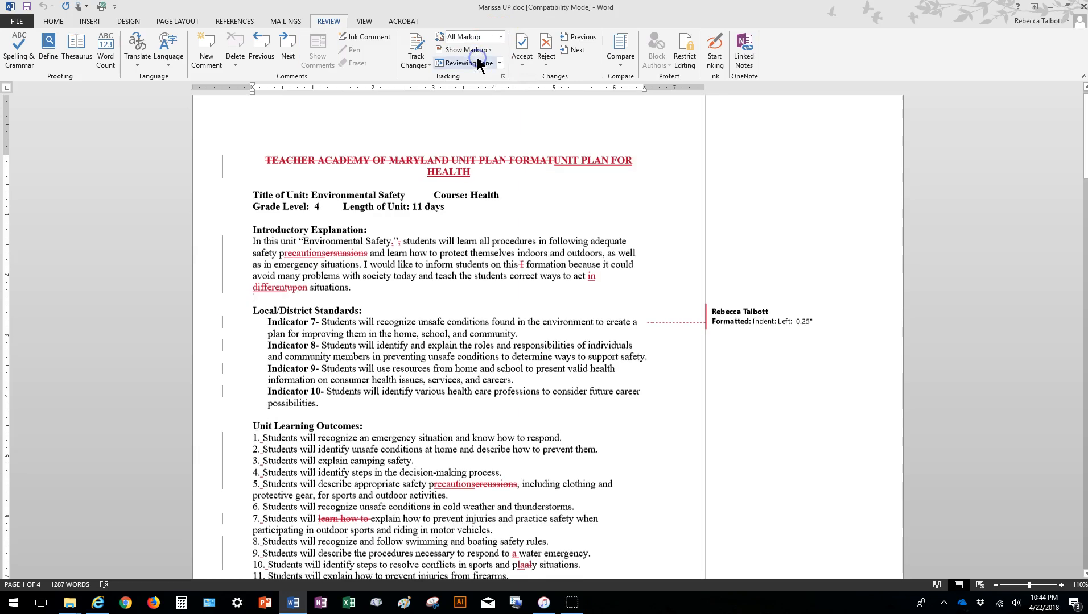
click(647, 451)
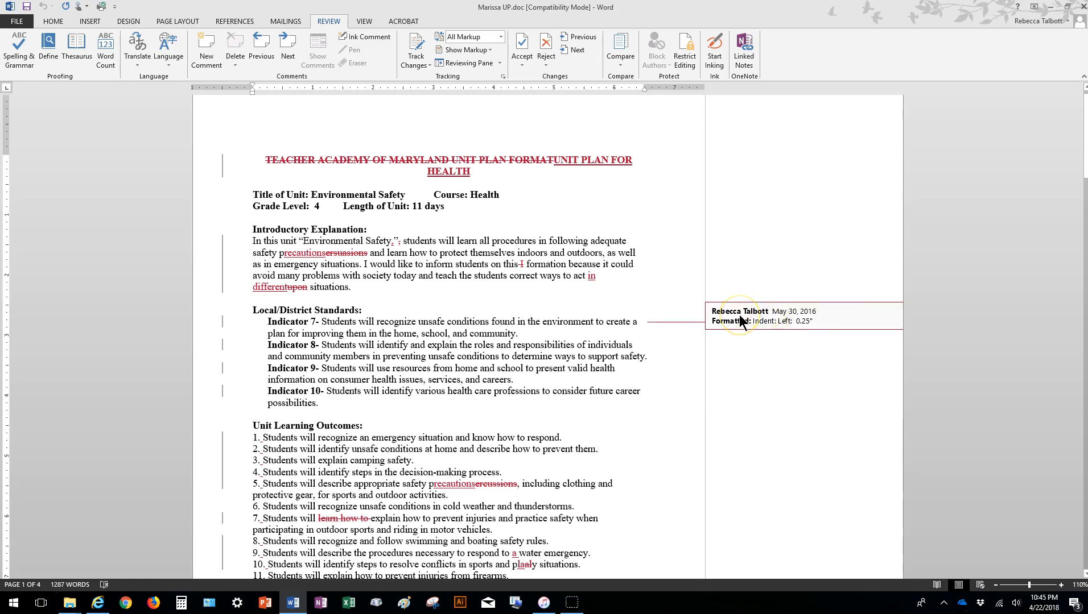
Look through the whole unit plan to examine its tracked edits, formatting changes and comments.
scroll(774, 387, down, 20)
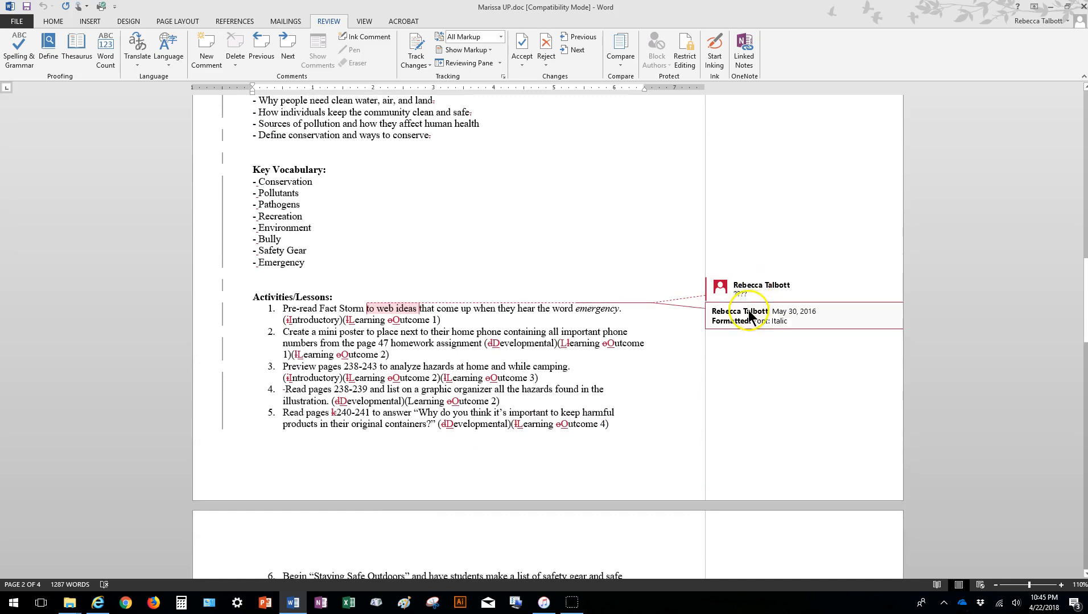
scroll(690, 452, down, 8)
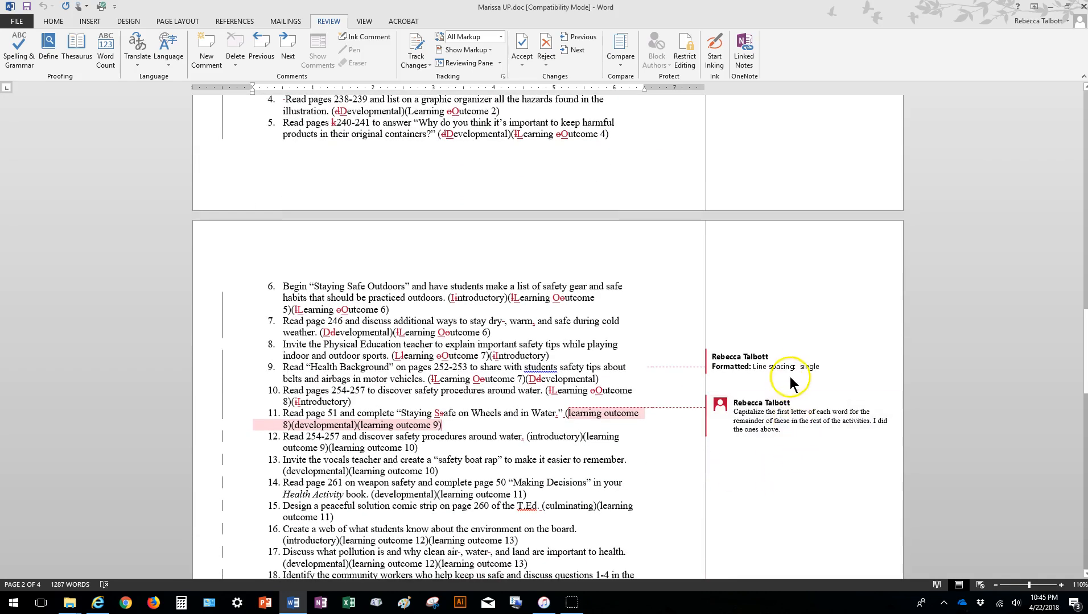
scroll(604, 428, down, 7)
scroll(603, 428, down, 8)
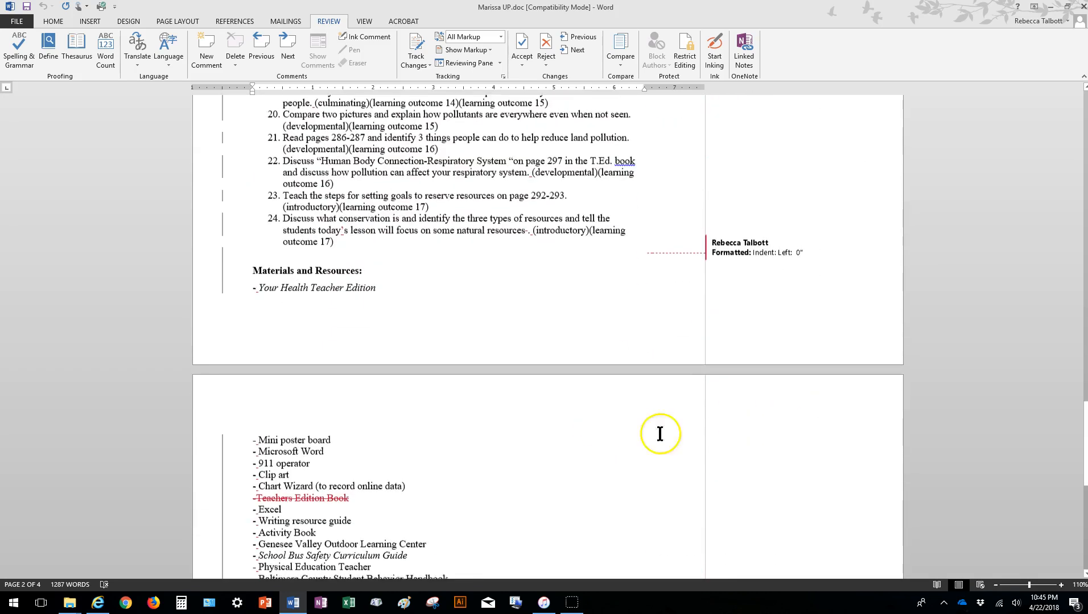
scroll(566, 275, down, 11)
scroll(516, 315, down, 2)
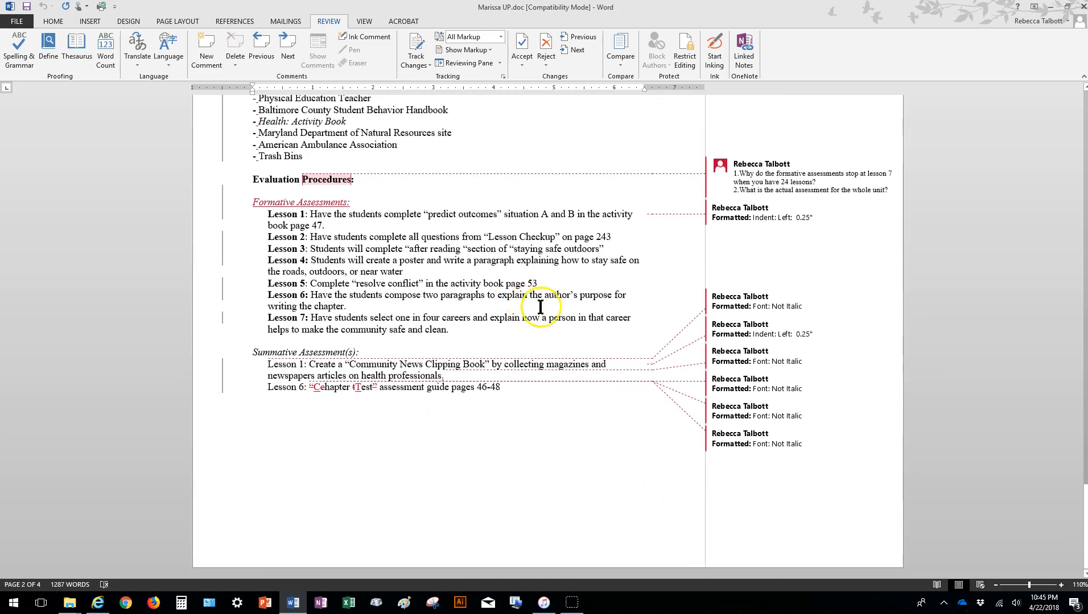
scroll(535, 436, up, 10)
scroll(534, 436, up, 20)
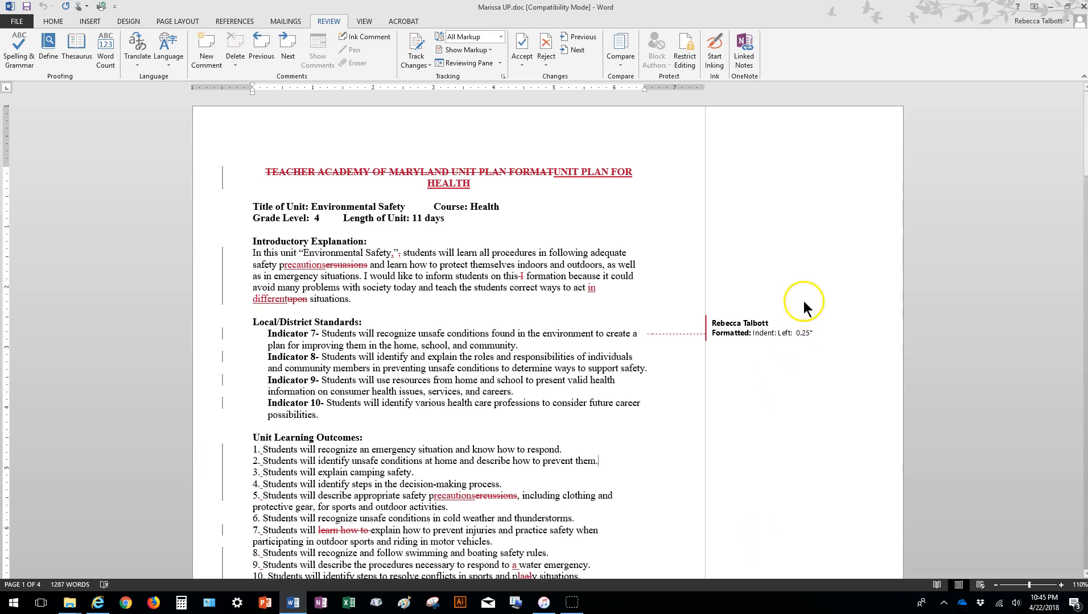
Accept the left indent formatting change on the indicators under Local/District Standards.
scroll(811, 297, down, 3)
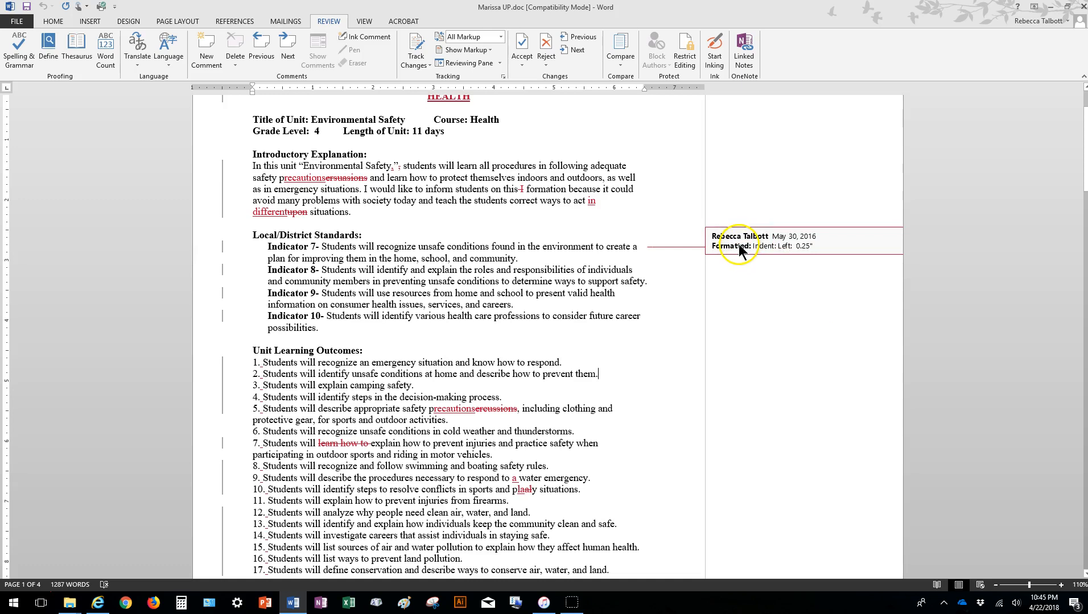
right_click(769, 242)
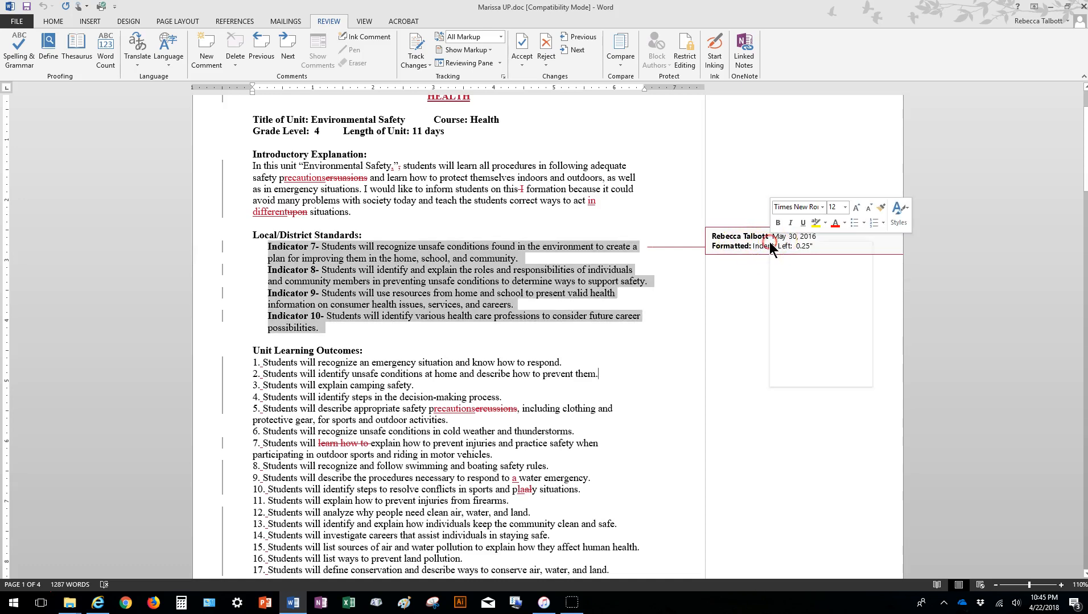
click(824, 311)
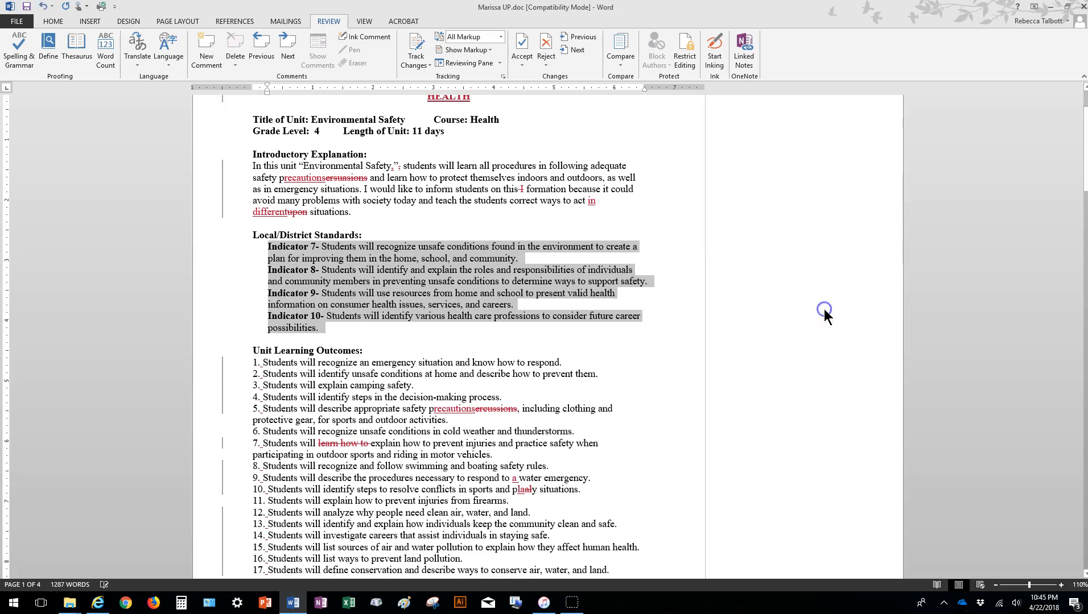
click(671, 434)
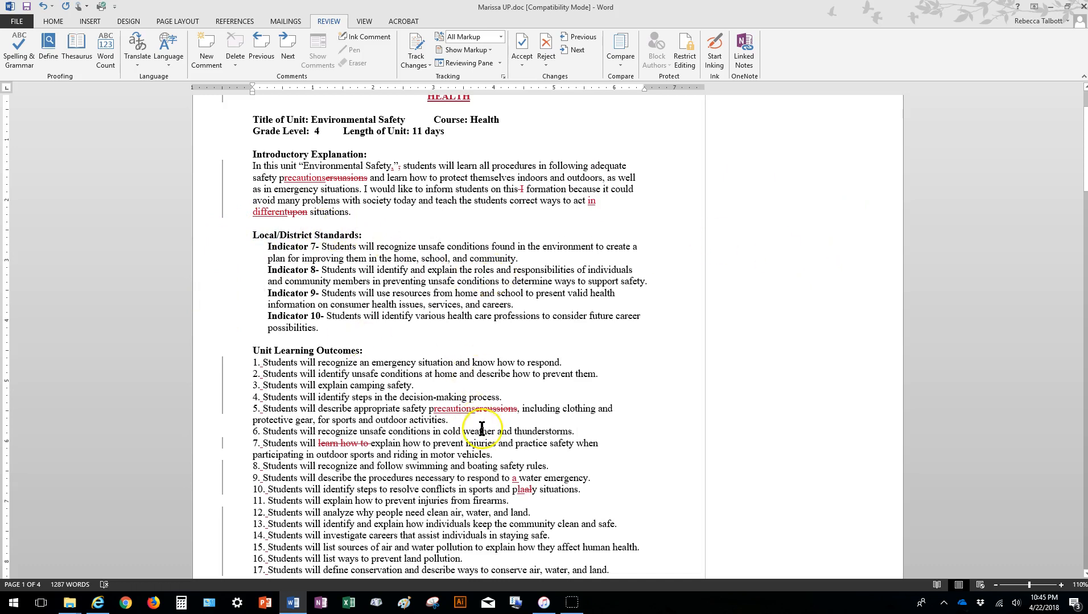
Accept the italic font changes in the teacher notes and on the word "emergency" in the first activity.
scroll(482, 428, down, 12)
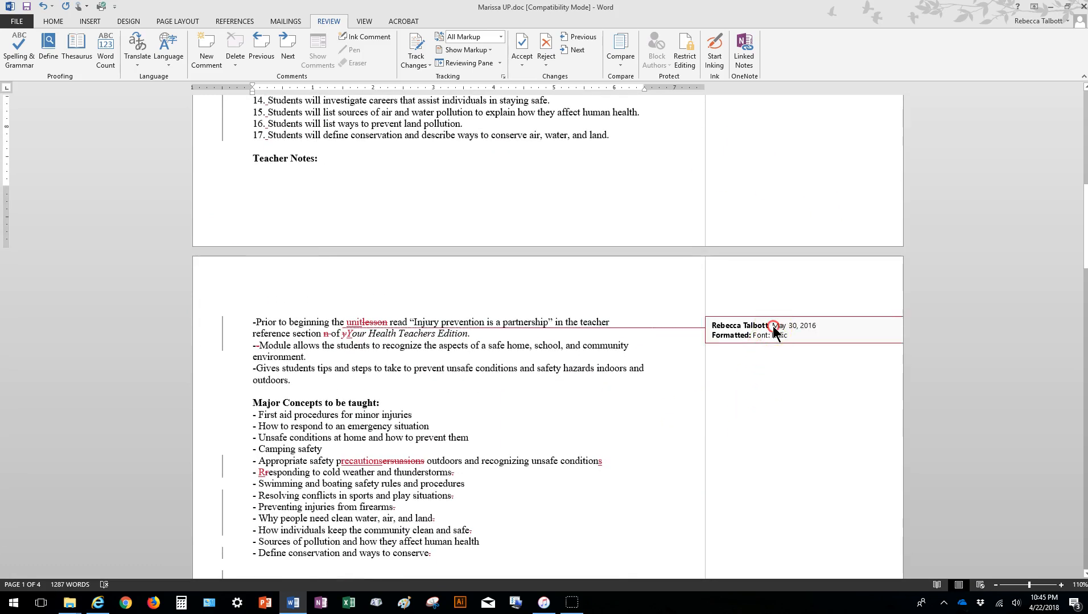
right_click(774, 330)
click(808, 390)
scroll(808, 392, down, 10)
right_click(802, 353)
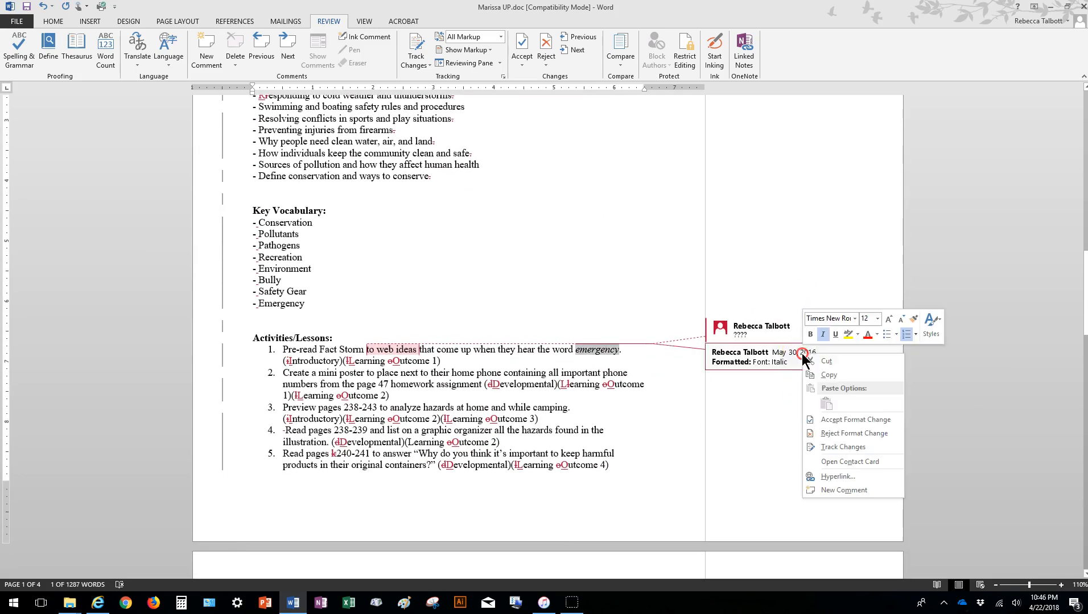
click(814, 417)
Accept the single line spacing change on the activities list and the 0" left indent change just above Materials and Resources.
scroll(801, 412, down, 8)
scroll(800, 412, down, 3)
right_click(769, 317)
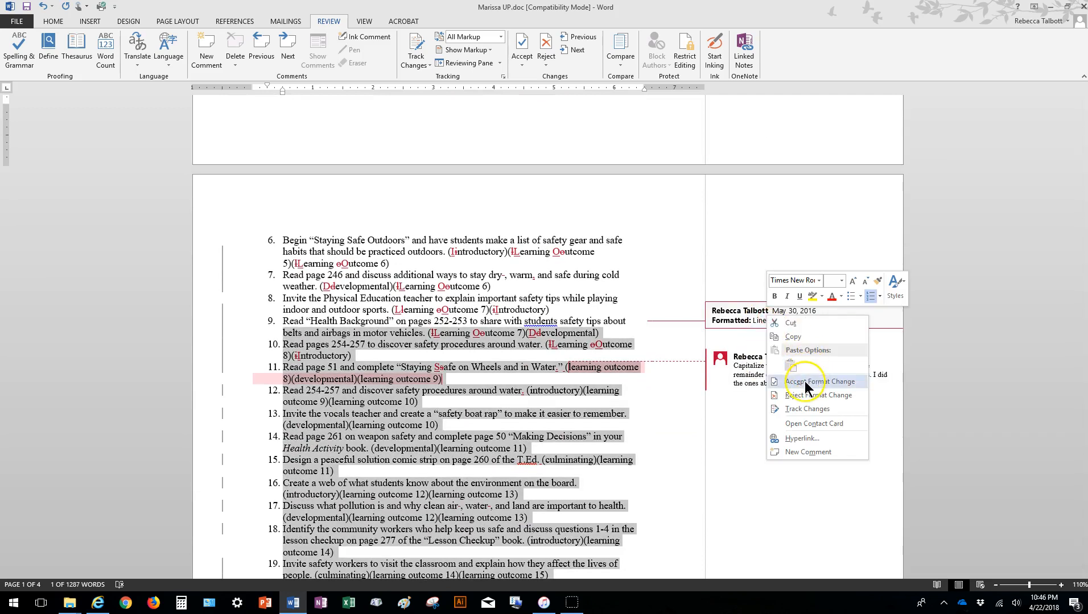
click(805, 382)
scroll(804, 382, down, 12)
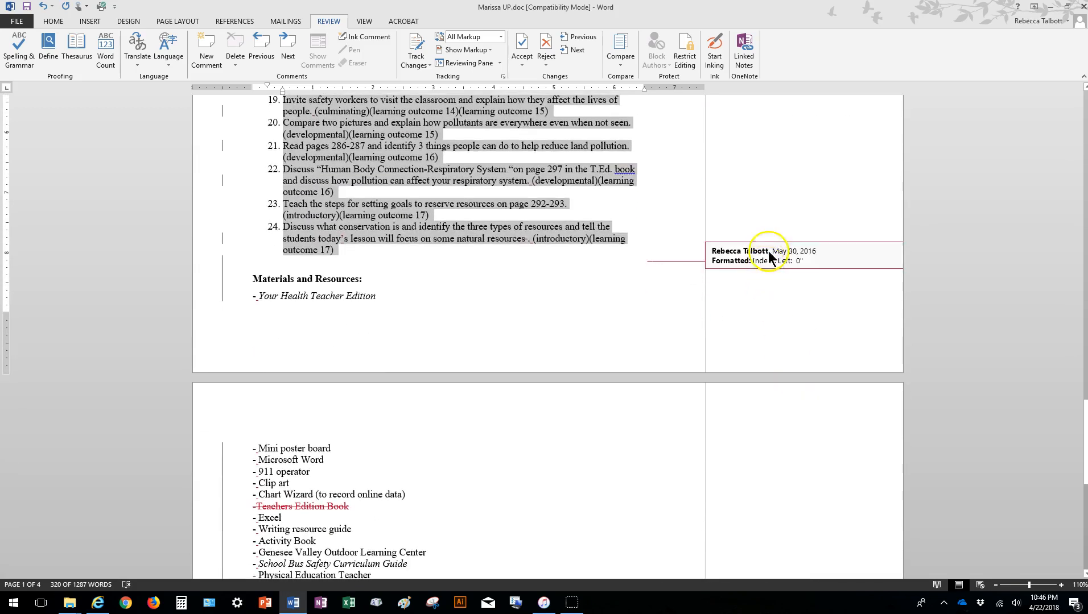
right_click(767, 266)
click(807, 325)
Accept the left indent formatting change on the lessons under Formative Assessments.
scroll(619, 406, down, 8)
scroll(619, 406, down, 3)
right_click(772, 287)
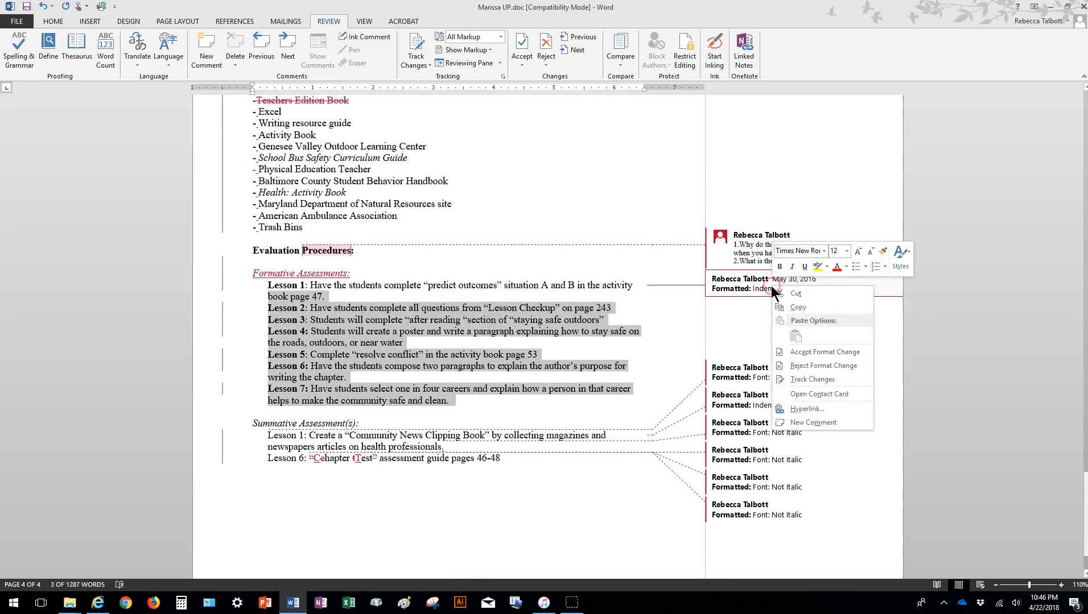
click(808, 352)
Accept the first three formatting changes under Summative Assessment(s): the 0.25" left indent and two Not Italic font changes.
click(762, 379)
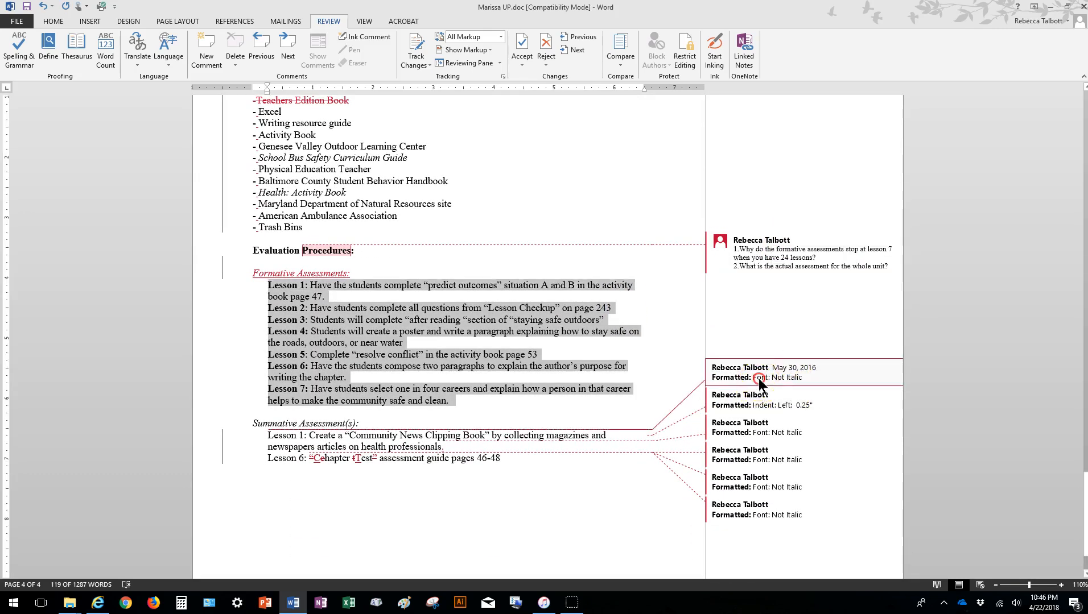
right_click(761, 382)
click(805, 443)
right_click(780, 395)
click(805, 465)
right_click(771, 409)
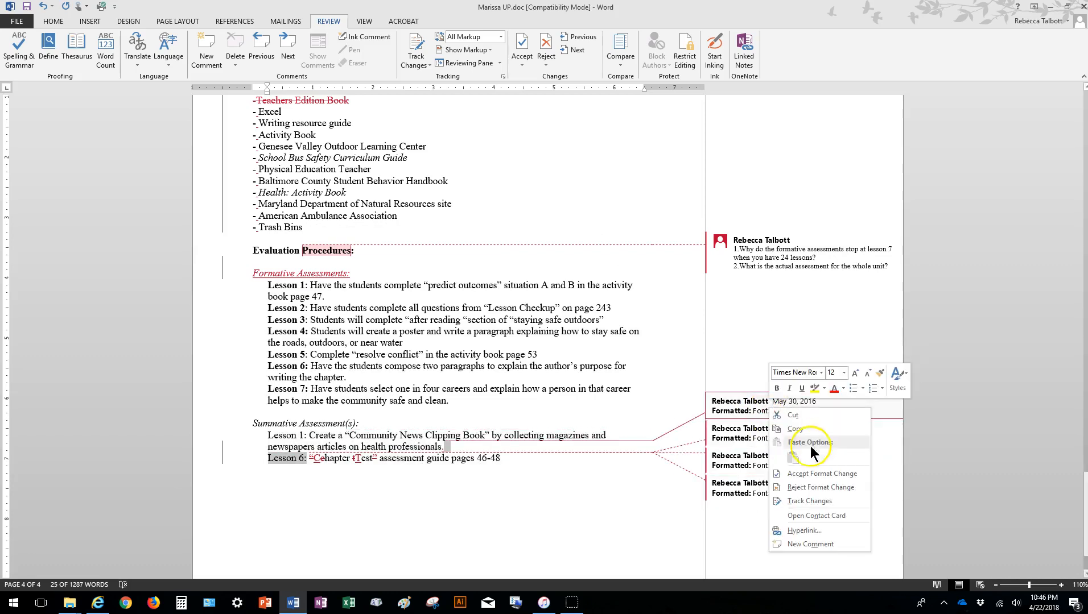
click(813, 474)
Accept the three remaining Not Italic font changes on the Chapter Test line of the summative assessments.
right_click(781, 424)
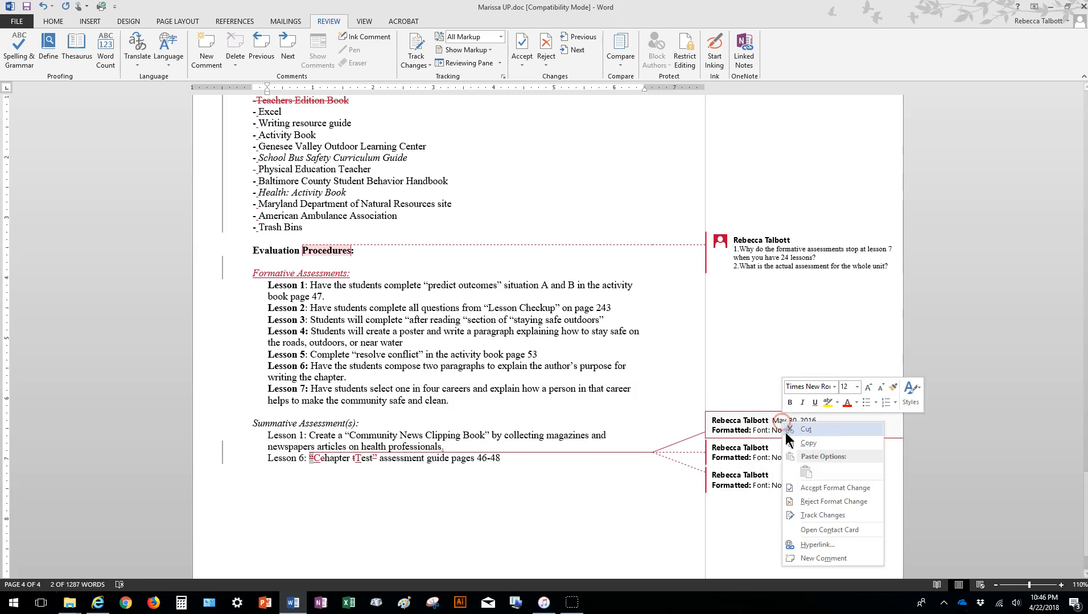
click(825, 488)
right_click(790, 440)
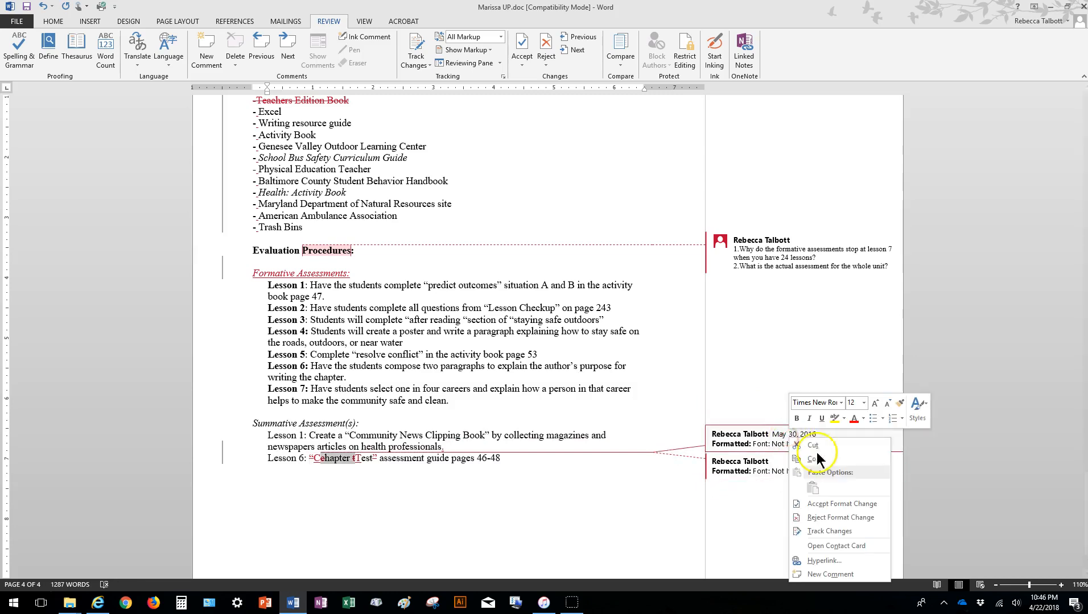
click(834, 503)
right_click(785, 454)
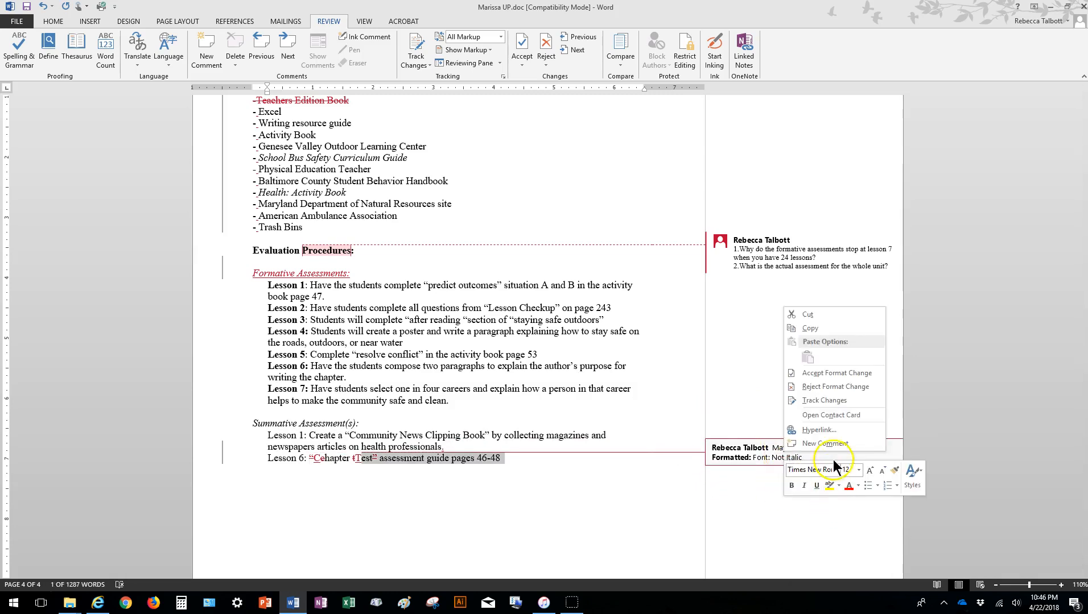
click(828, 373)
scroll(662, 437, down, 2)
click(646, 437)
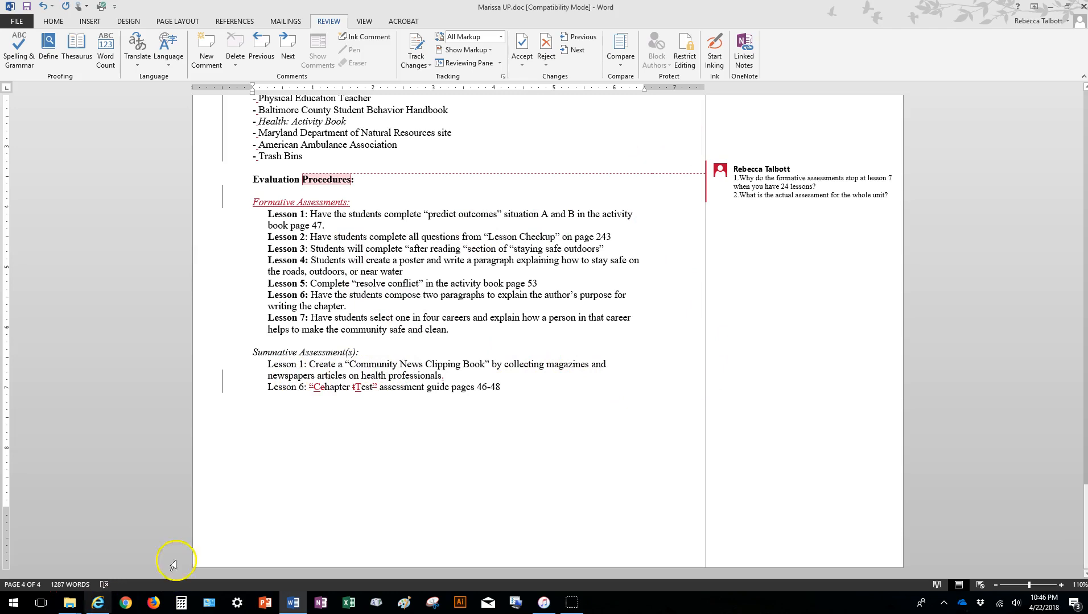
Go back up through the document and examine the reviewer comments left in the margin.
scroll(825, 389, up, 3)
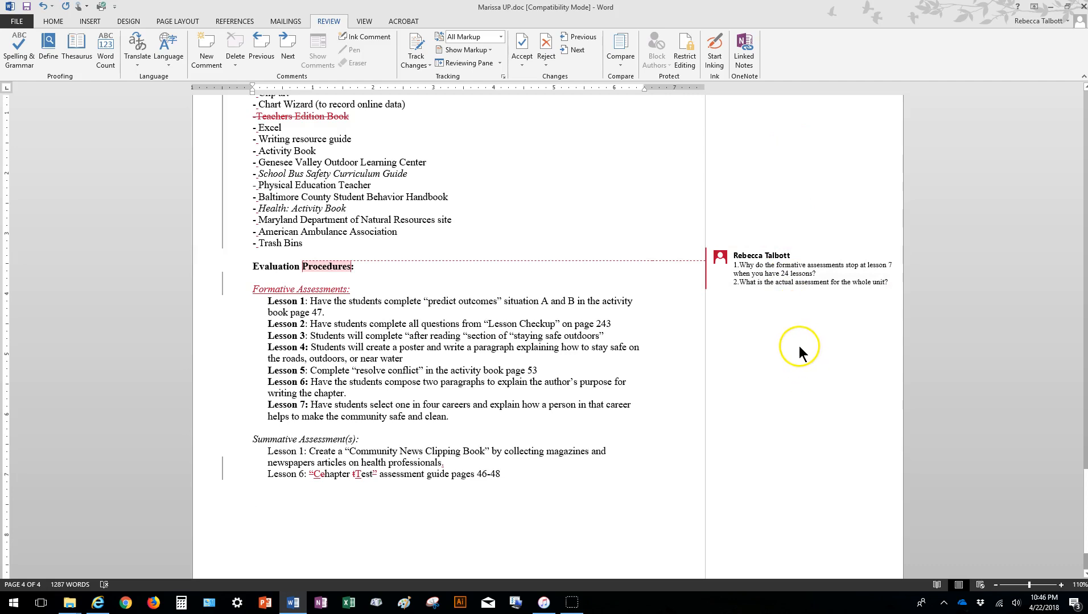
click(799, 270)
scroll(825, 303, up, 20)
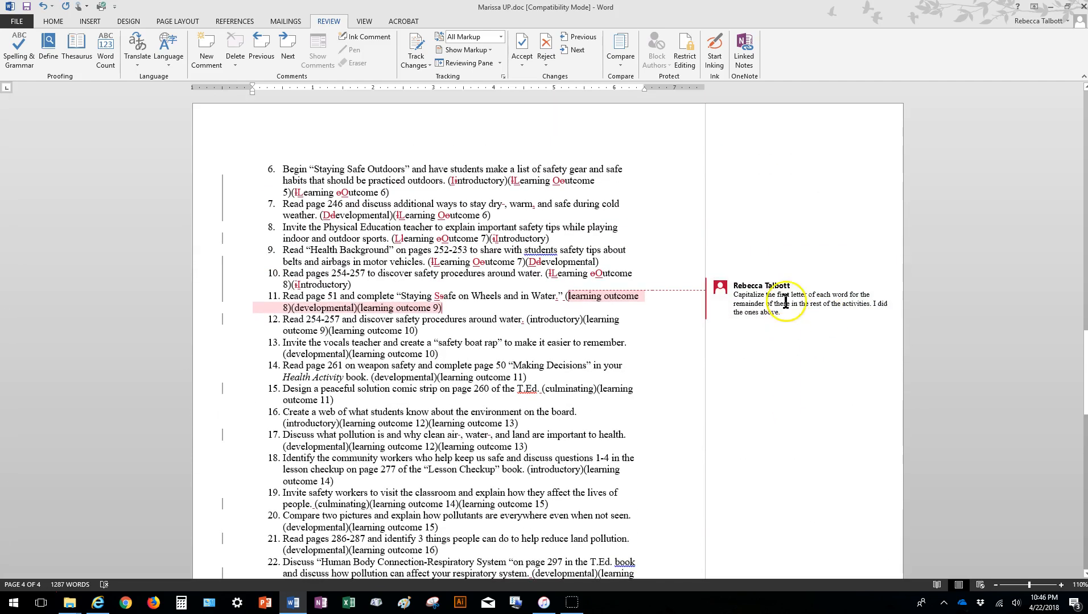
scroll(797, 307, up, 4)
scroll(797, 305, up, 10)
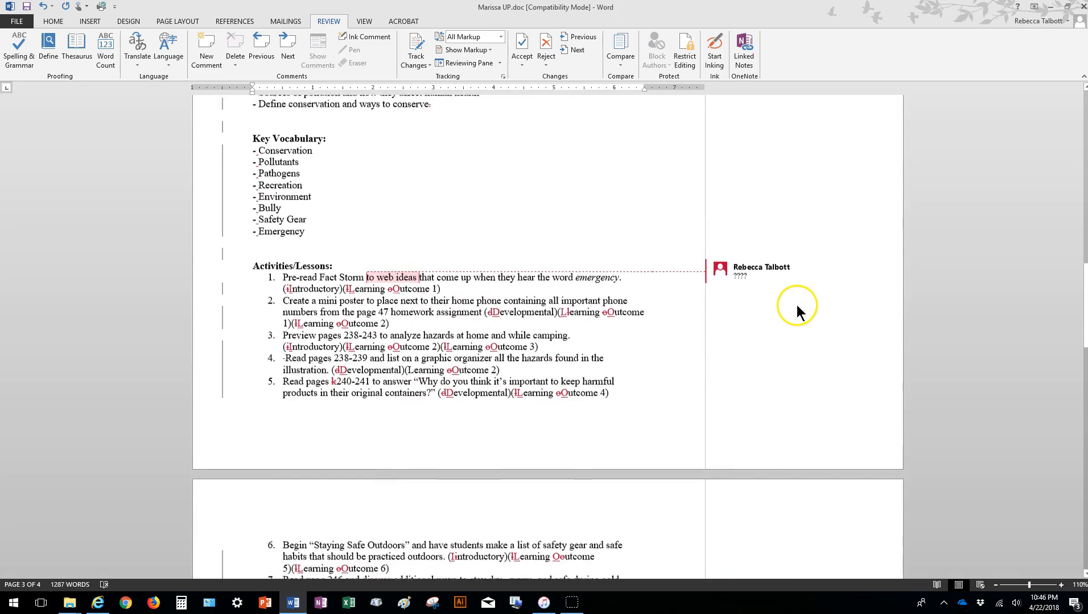
click(741, 416)
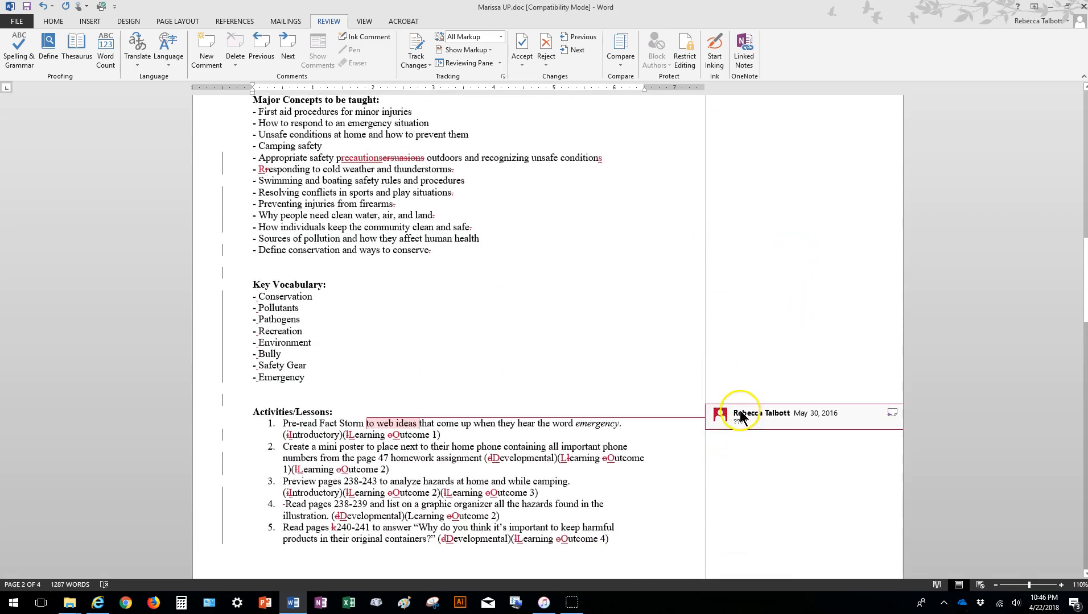
scroll(796, 419, up, 1)
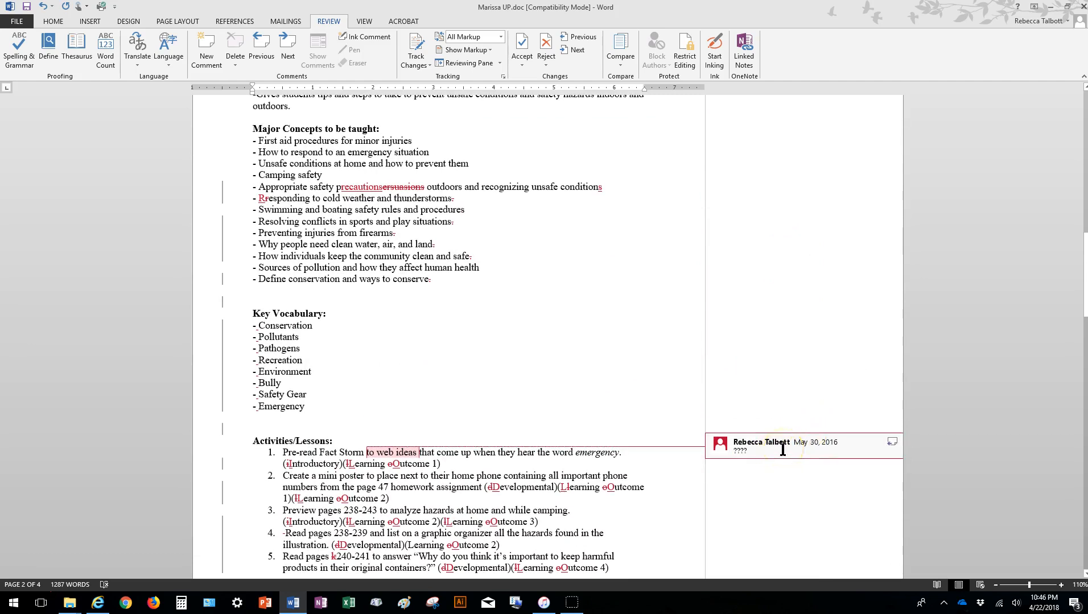
scroll(783, 448, up, 20)
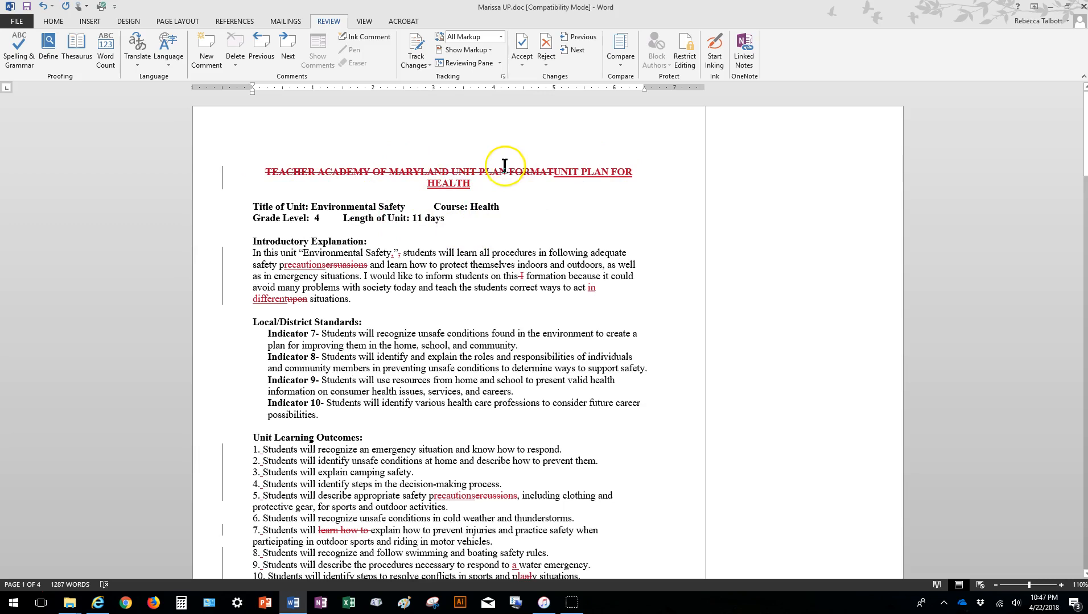
Accept the deletion of the old title and the insertion of "UNIT PLAN FOR HEALTH".
right_click(266, 171)
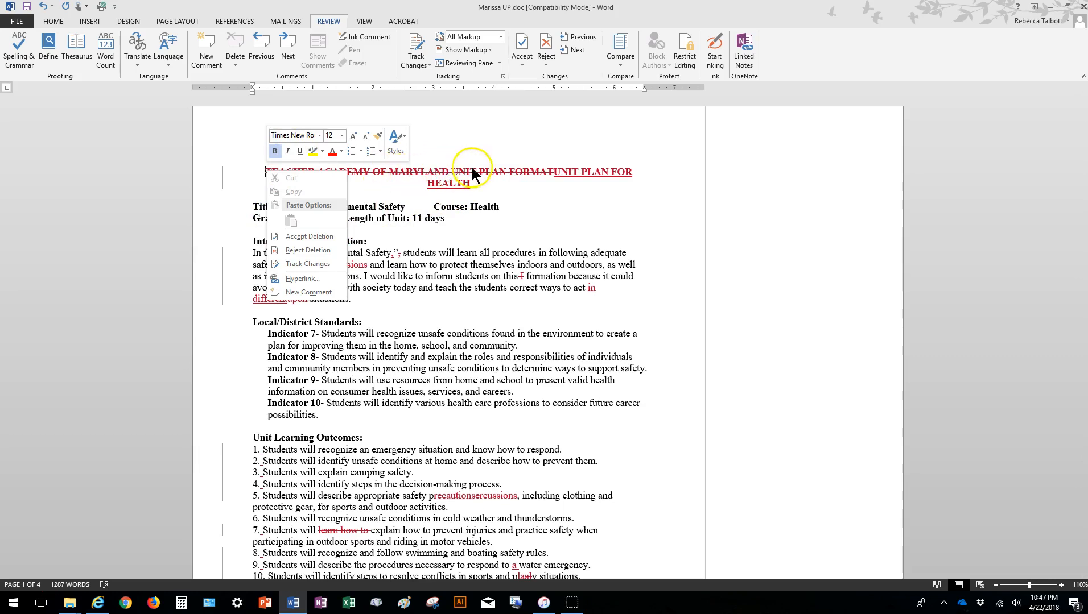
click(313, 237)
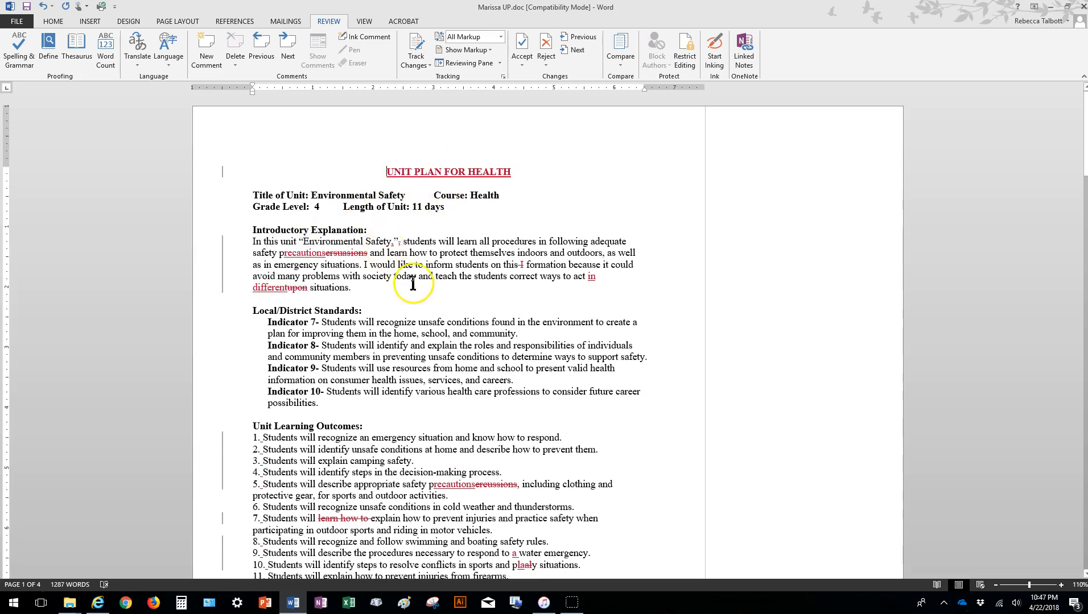
right_click(387, 172)
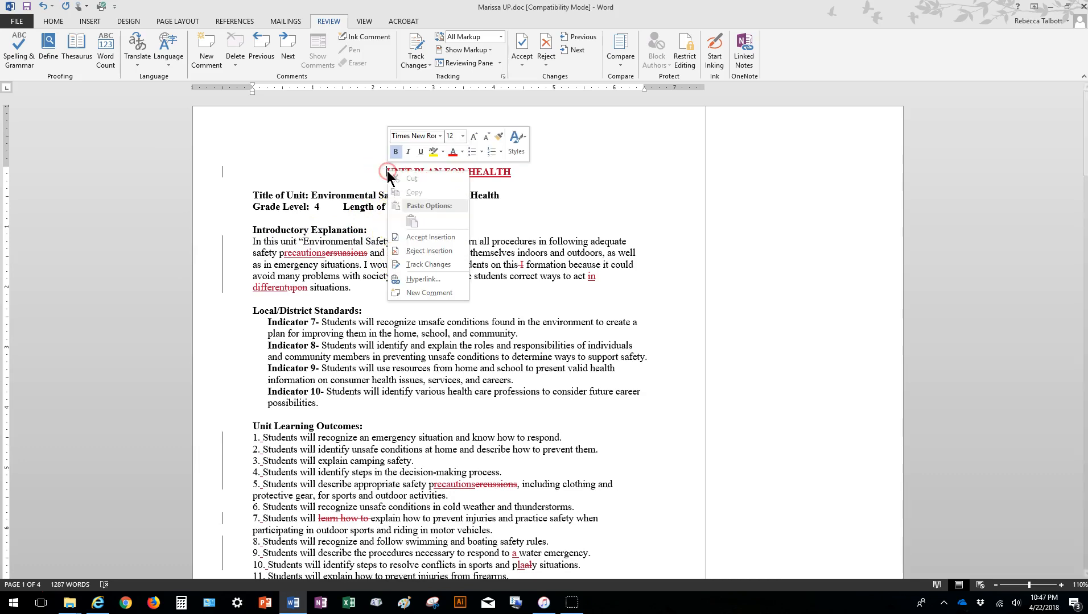
click(439, 240)
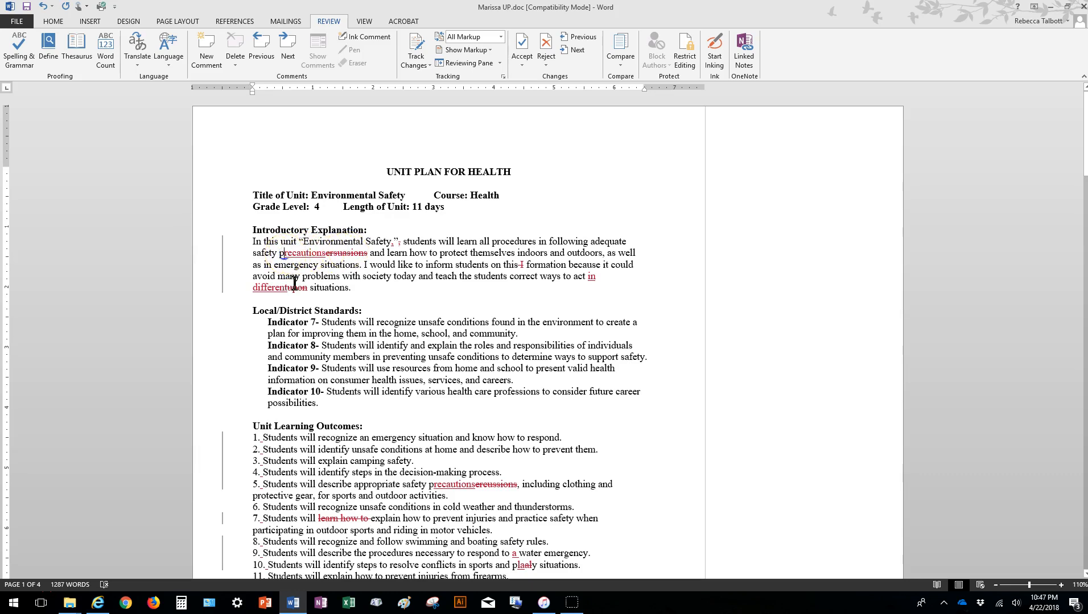
Accept the insertion of "recautions" and the deletion of "ersuasions" in the Introductory Explanation.
right_click(285, 256)
click(349, 322)
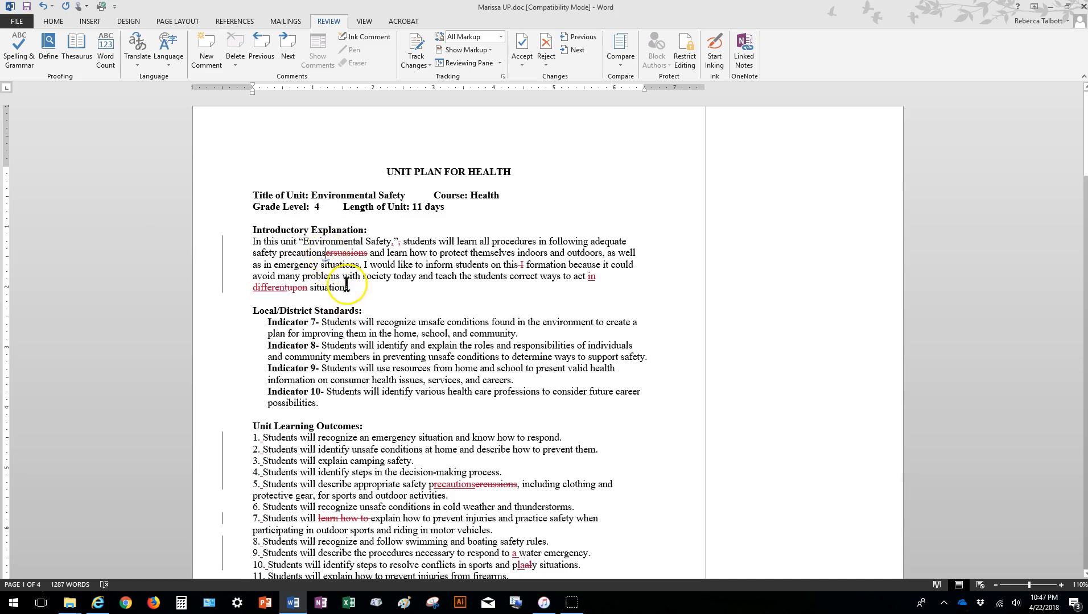
right_click(326, 254)
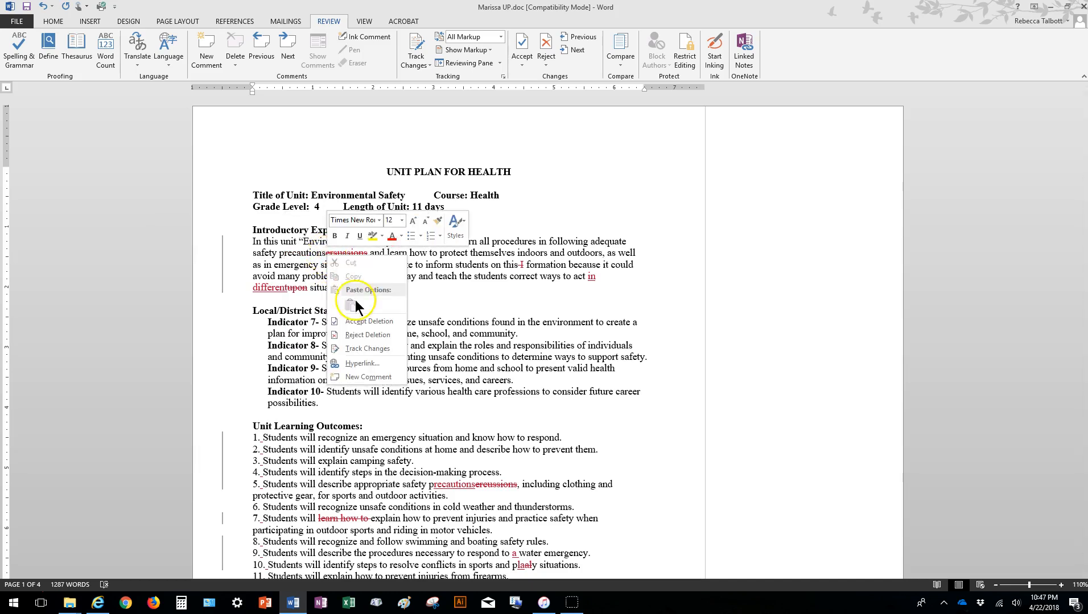
click(364, 321)
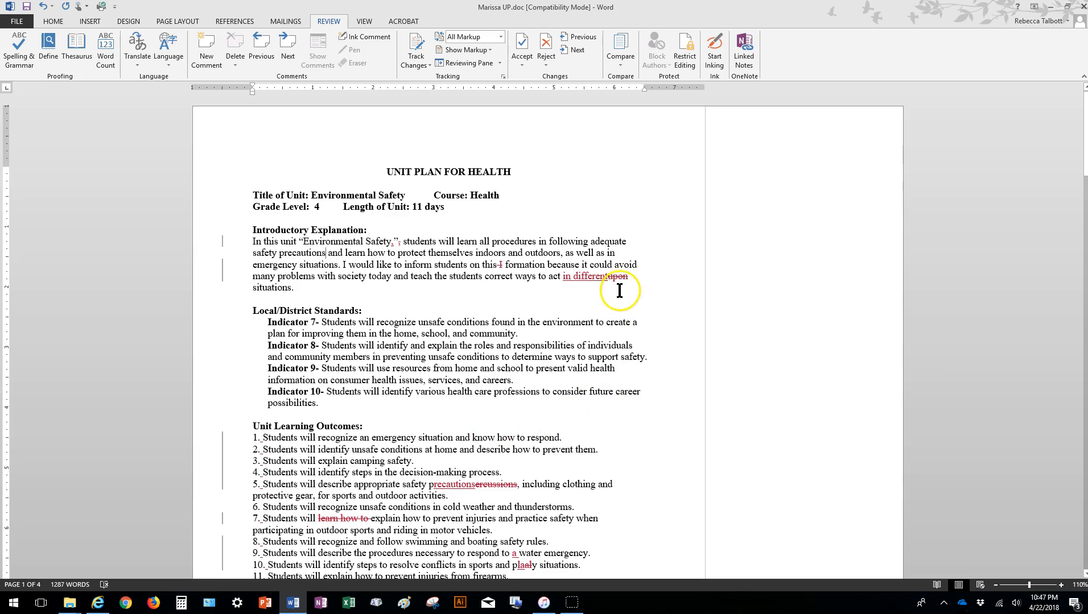
Accept the insertion of "in different" and the deletion of "upon" at the end of the Introductory Explanation.
right_click(565, 276)
click(603, 340)
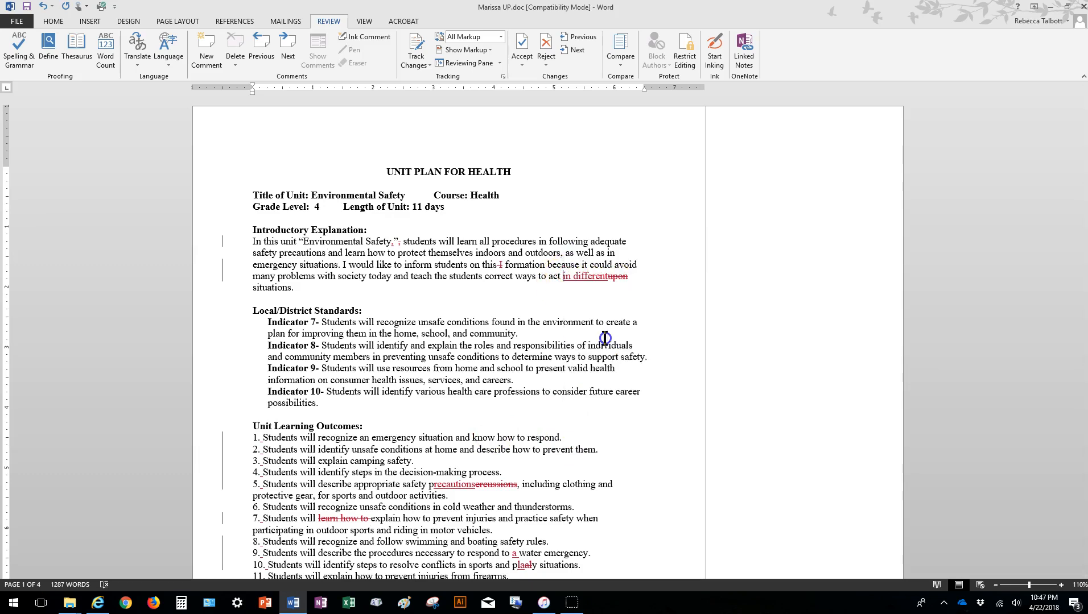
right_click(608, 279)
click(640, 343)
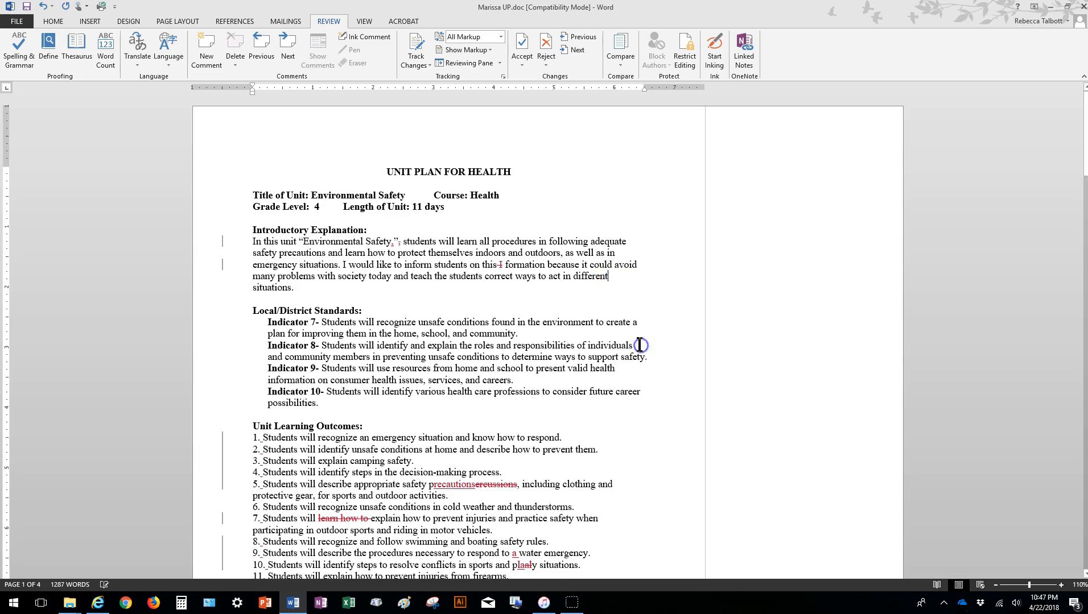
Accept the insertion of "recautions" and the deletion of "ercussions" in learning outcome 5.
right_click(434, 485)
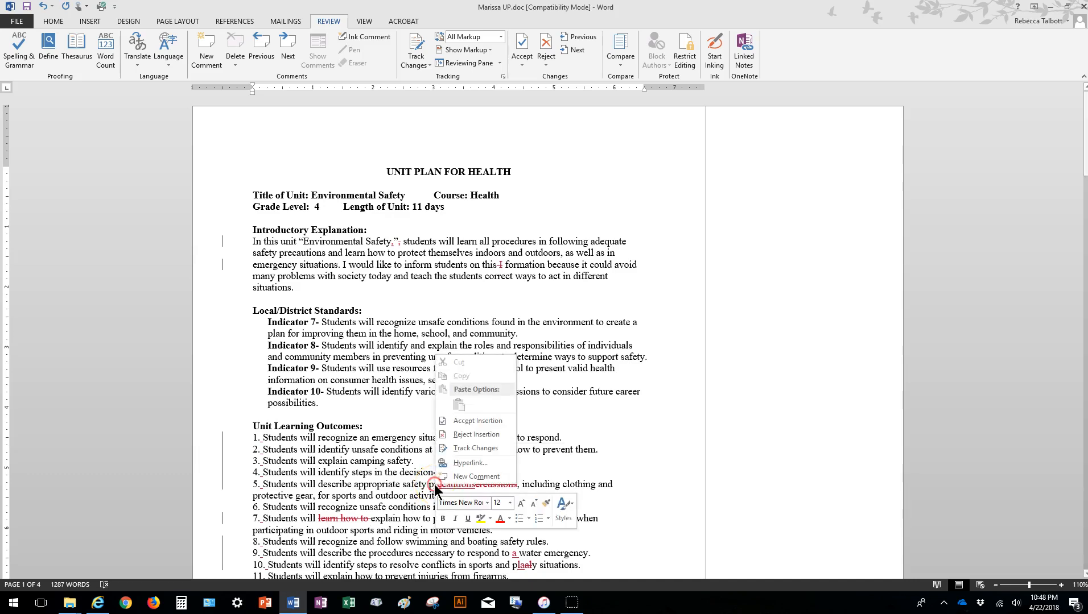
click(481, 417)
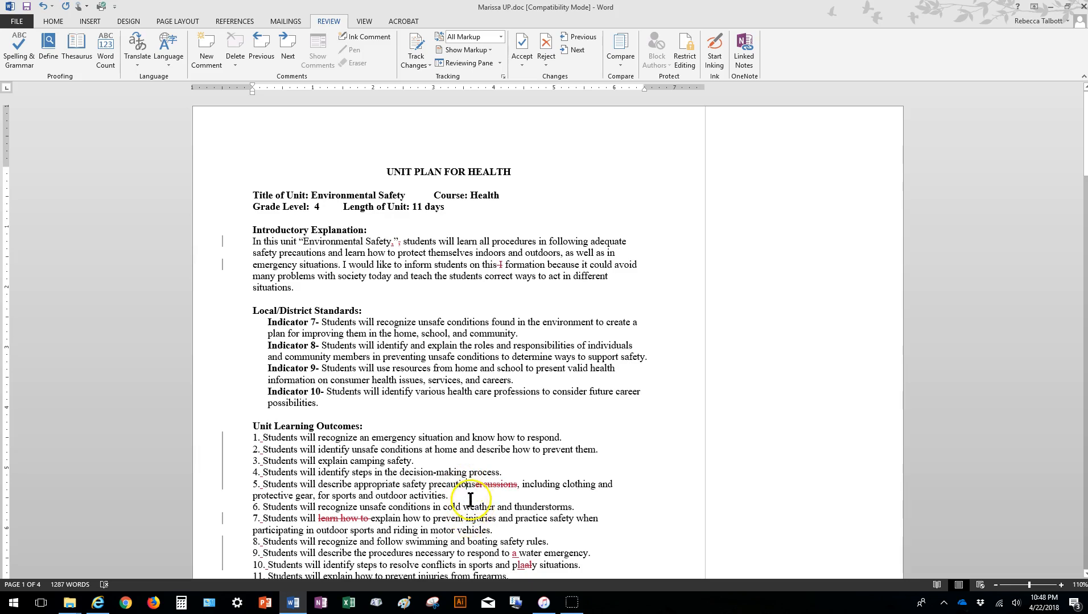
right_click(462, 486)
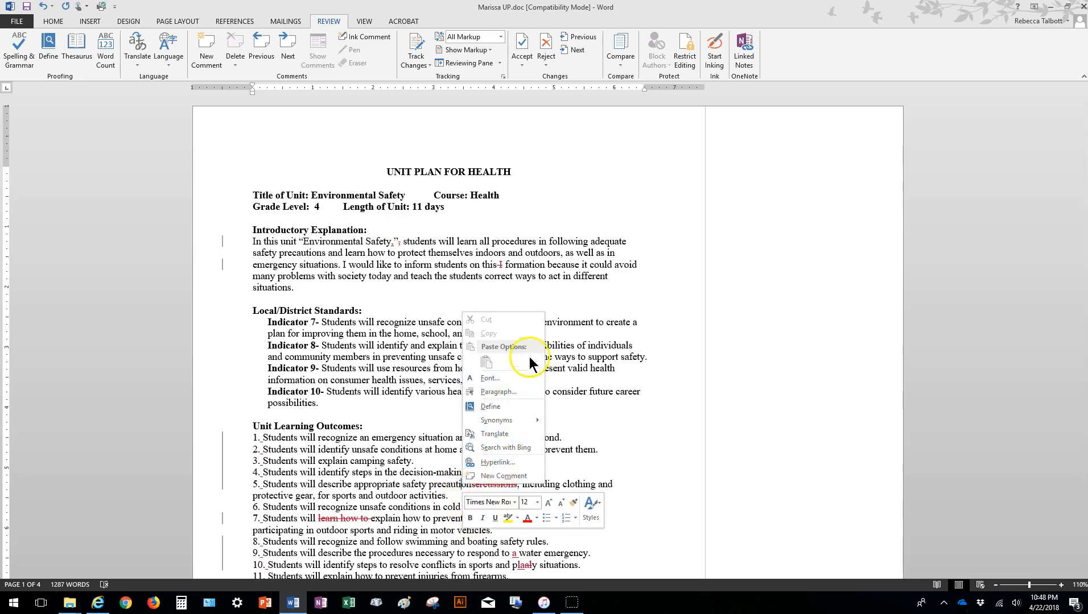
click(605, 448)
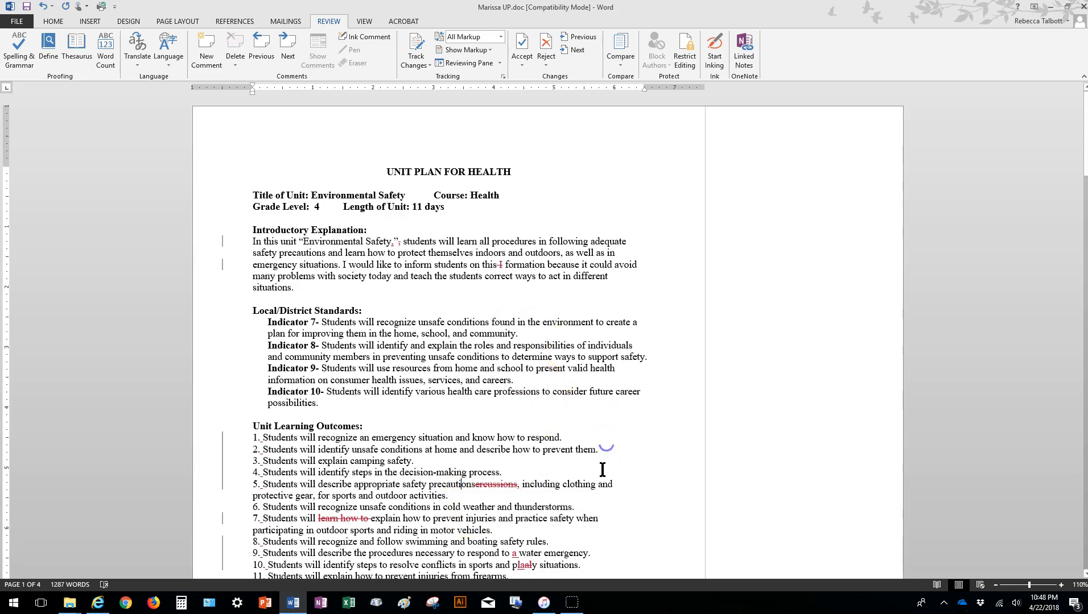
right_click(476, 487)
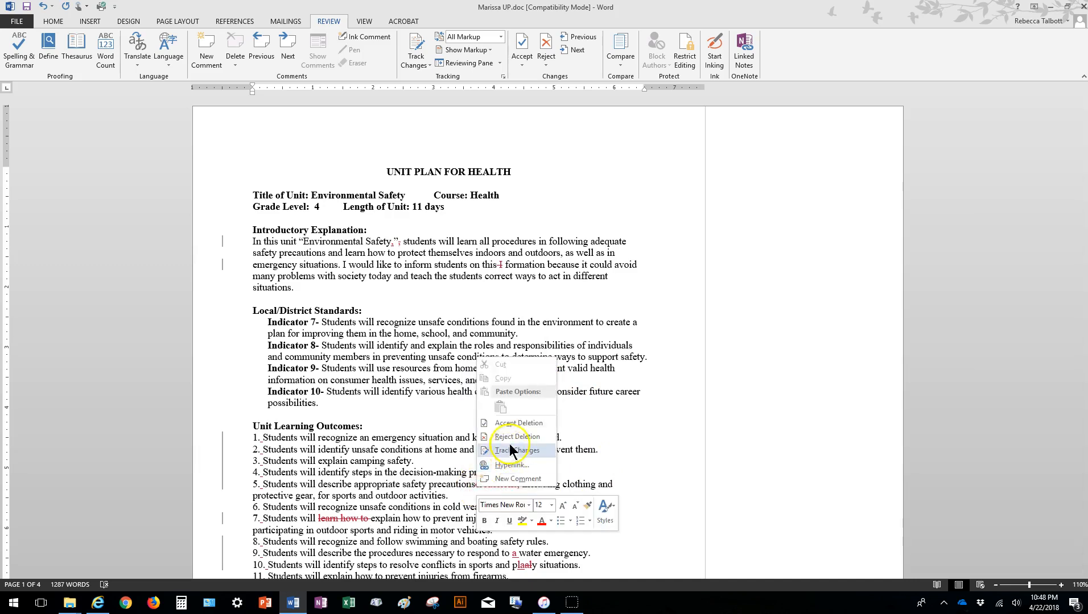
click(489, 419)
click(451, 530)
Accept the inserted spaces after the numbers of learning outcomes 1 and 2.
scroll(498, 454, down, 4)
scroll(497, 253, up, 3)
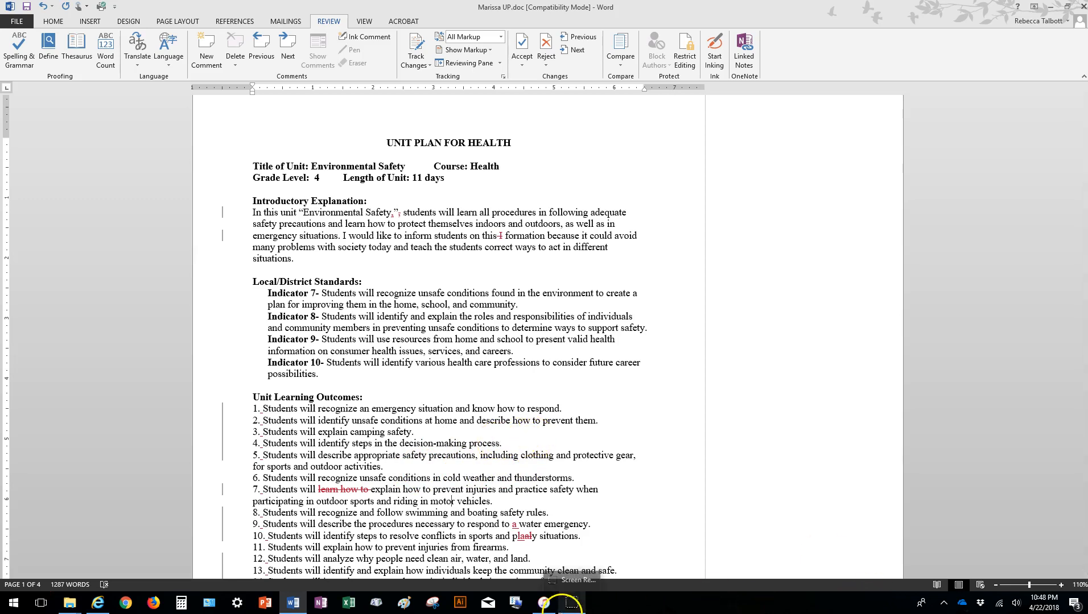
click(1061, 585)
click(1060, 585)
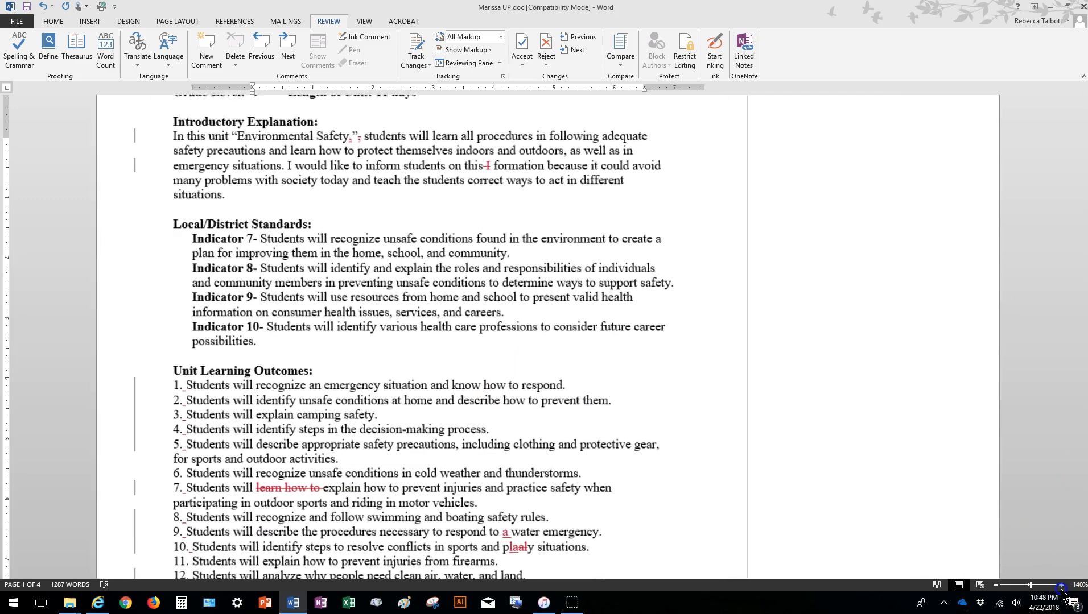
click(1060, 585)
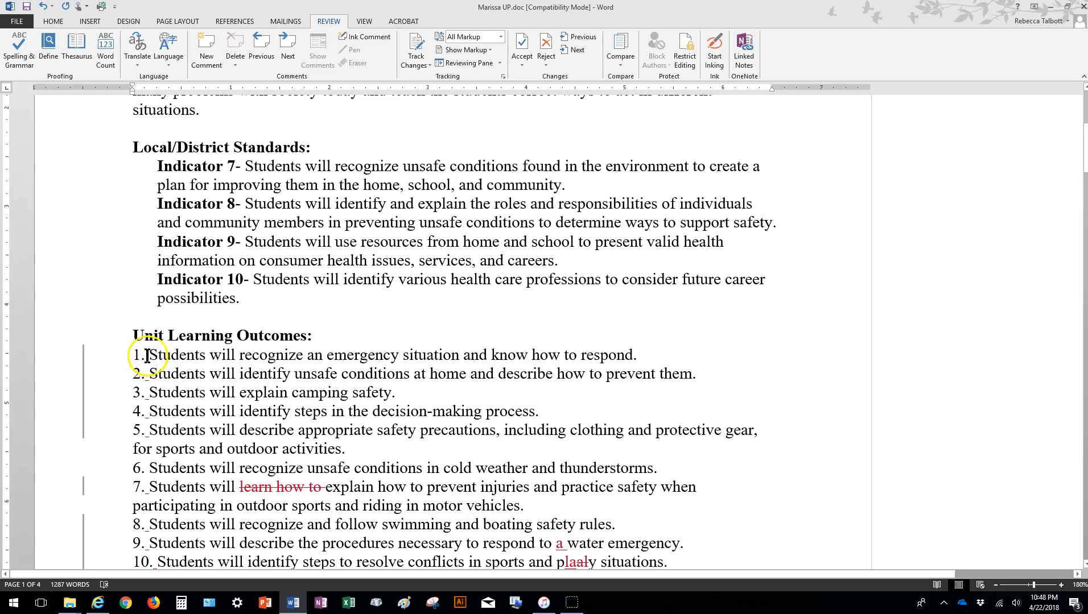
right_click(146, 358)
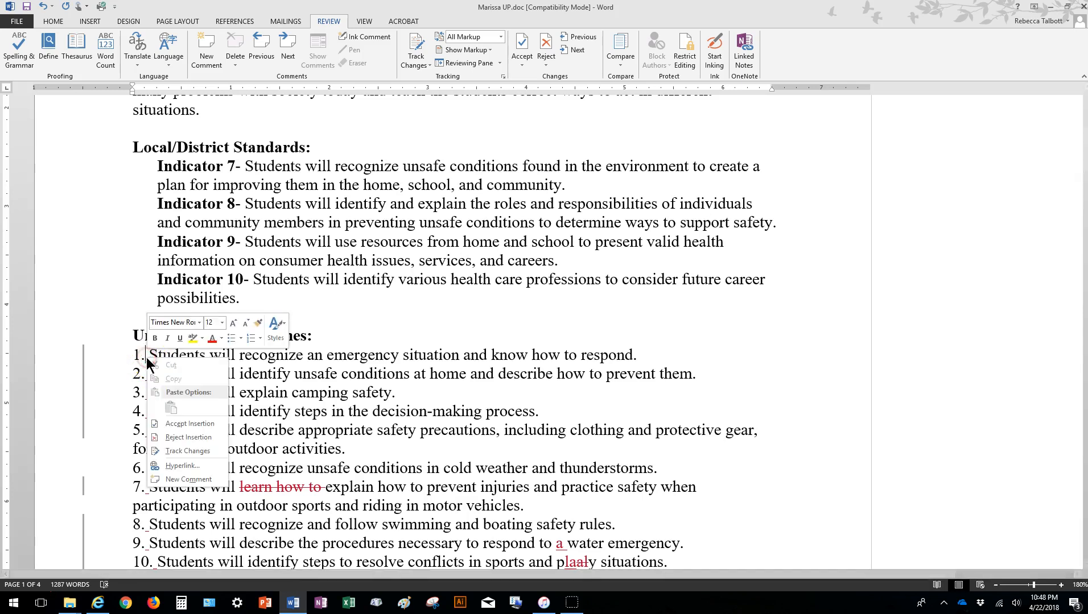
click(195, 426)
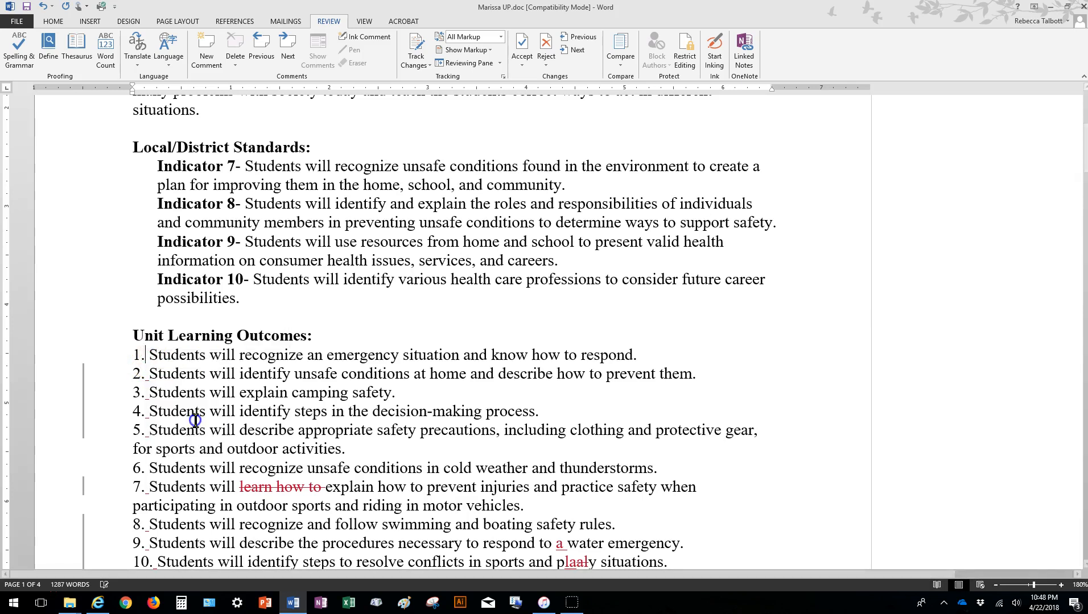
right_click(144, 377)
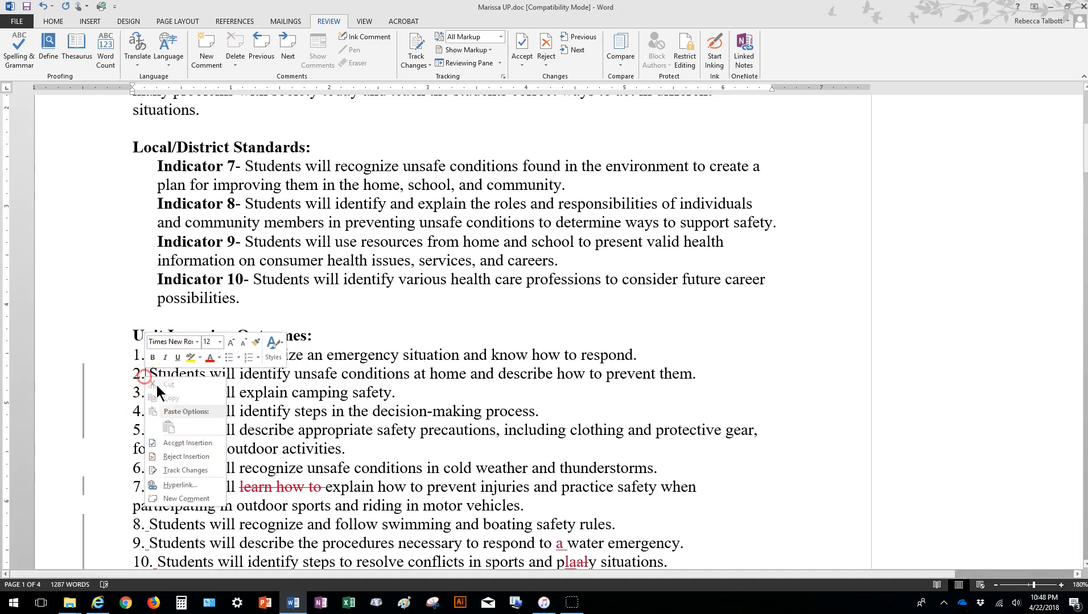
click(181, 445)
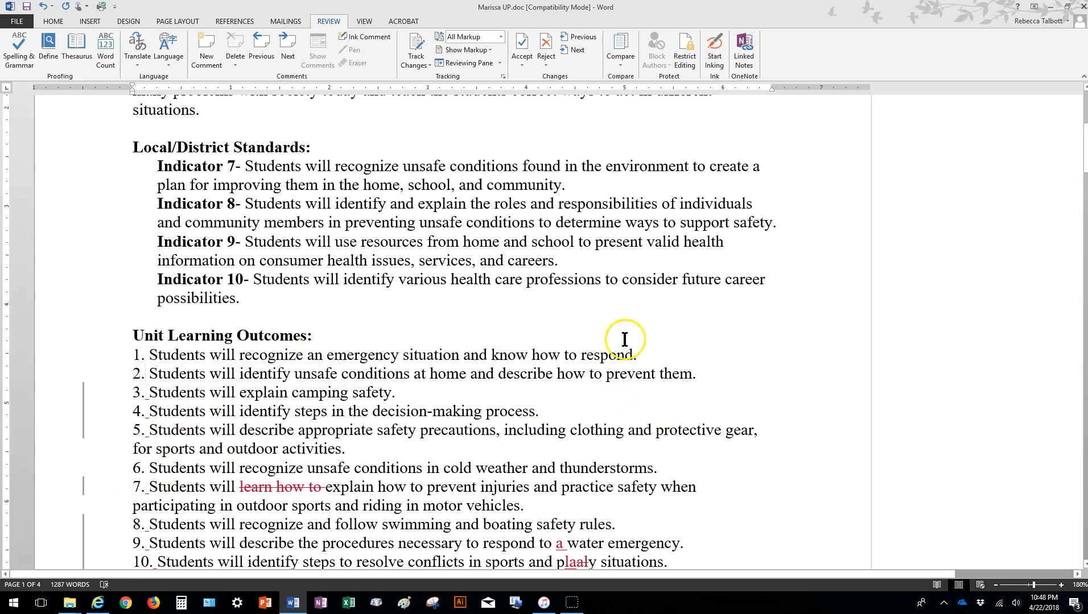
Reduce the zoom to 150% and show the list of all revisions in a vertical Reviewing Pane.
click(996, 585)
click(996, 586)
click(996, 585)
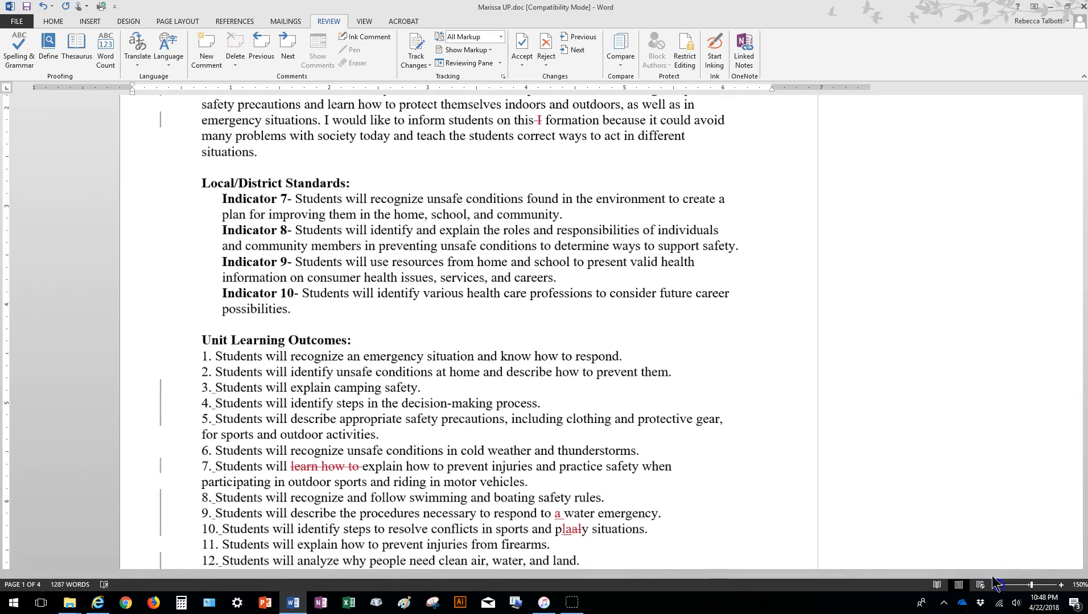
click(500, 64)
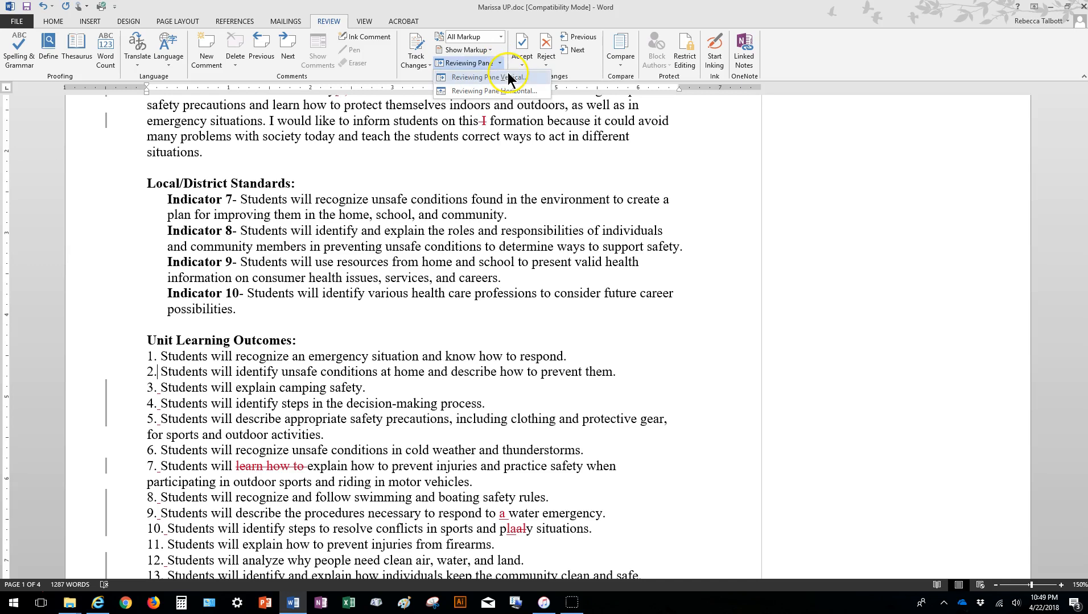
click(504, 77)
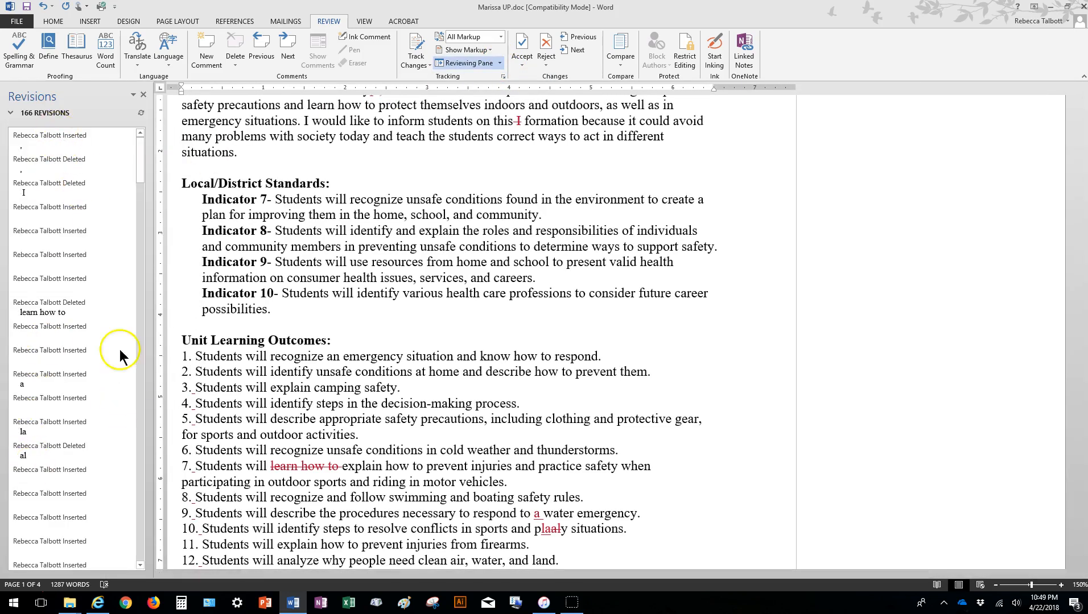
From the revisions list, accept the comma insertion and deletion after "Environmental Safety" and the deletion of "I" before "formation".
click(61, 143)
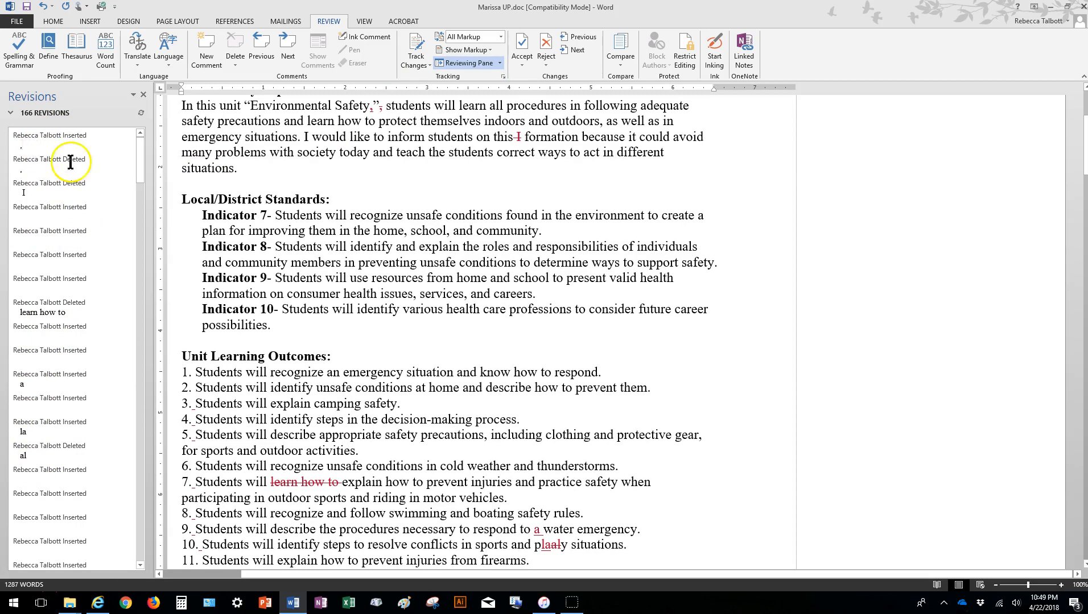
click(30, 148)
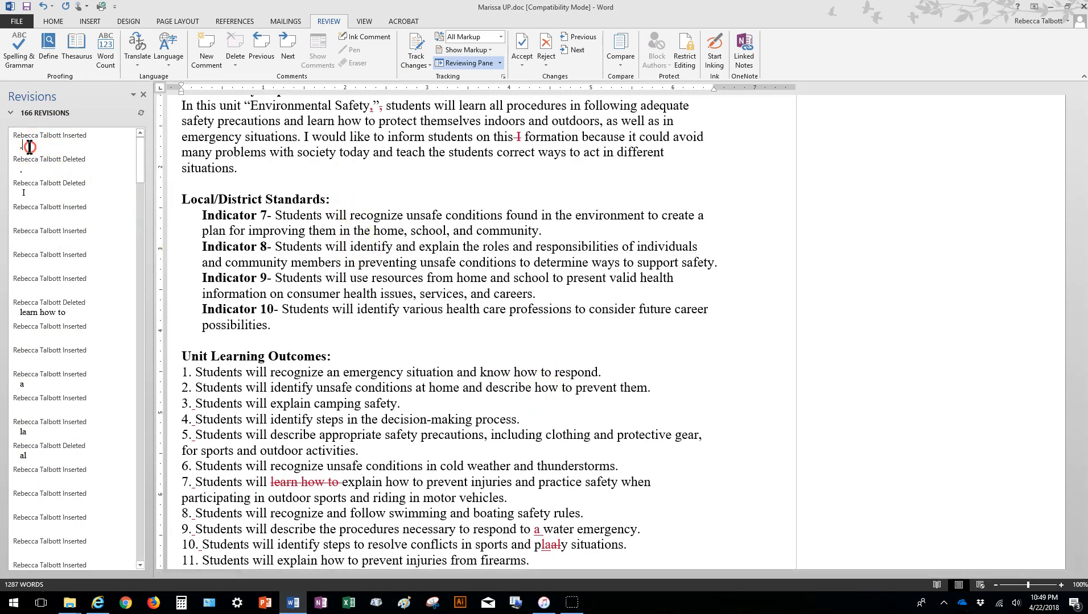
right_click(30, 147)
click(62, 217)
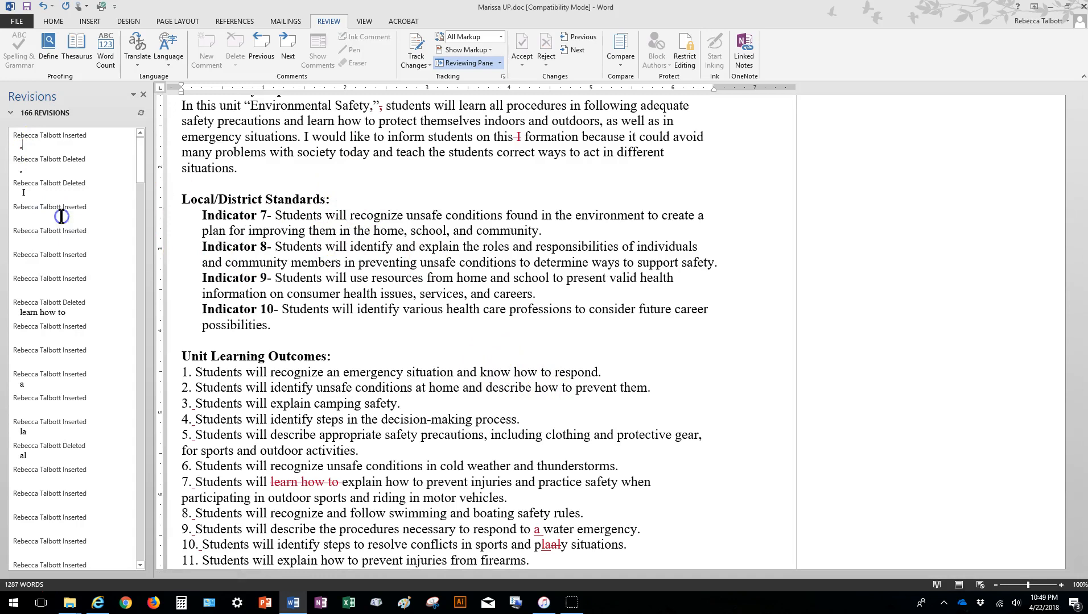
right_click(42, 146)
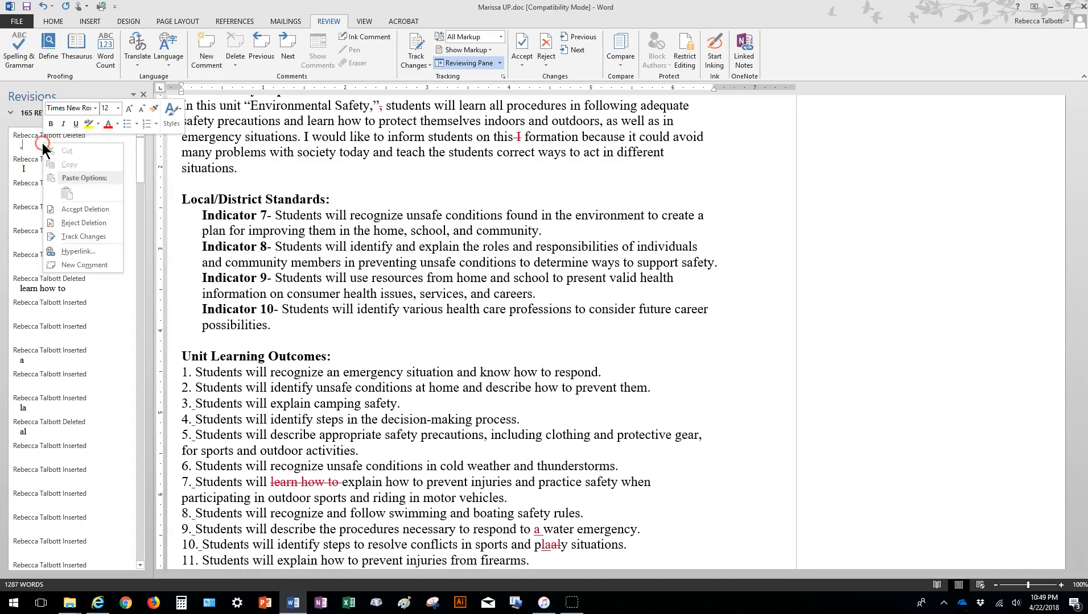
click(76, 212)
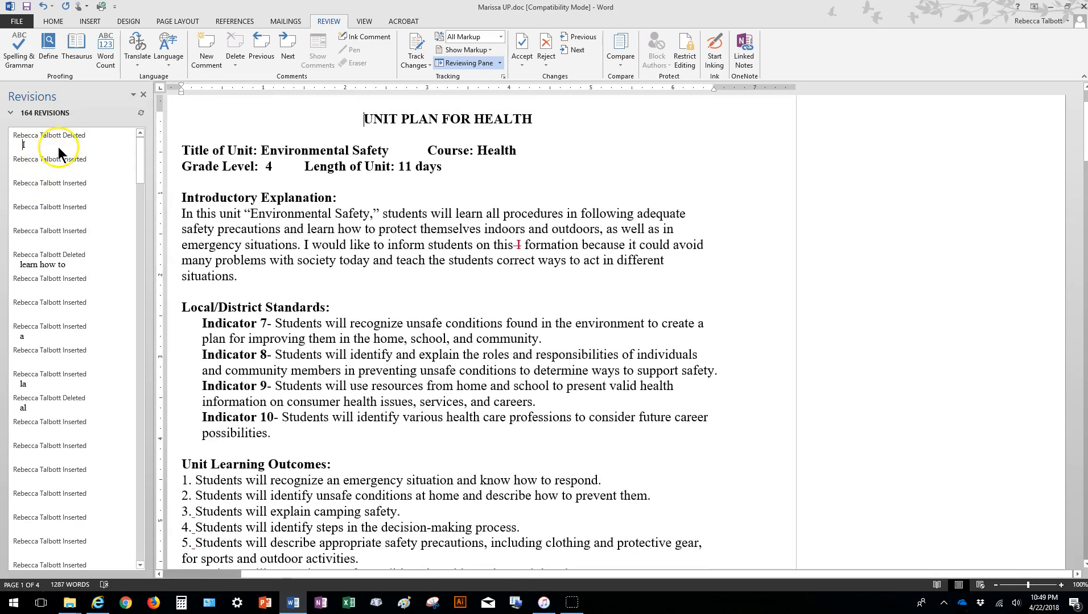
right_click(58, 147)
click(96, 212)
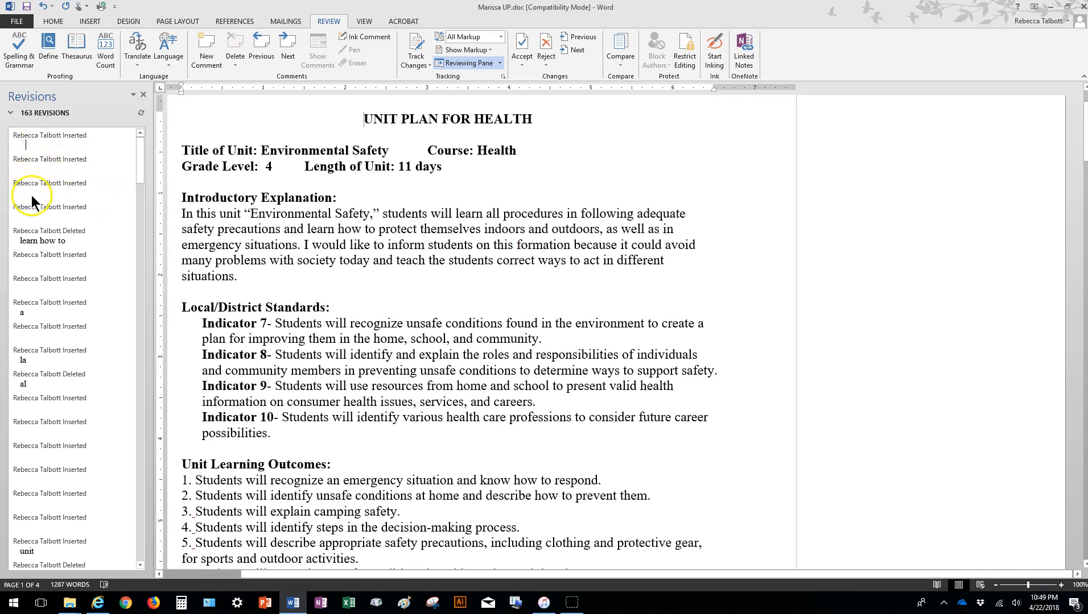
Accept the next four inserted spaces in the revisions list, after the numbers of learning outcomes 3, 4, 5 and 7.
right_click(46, 150)
click(72, 216)
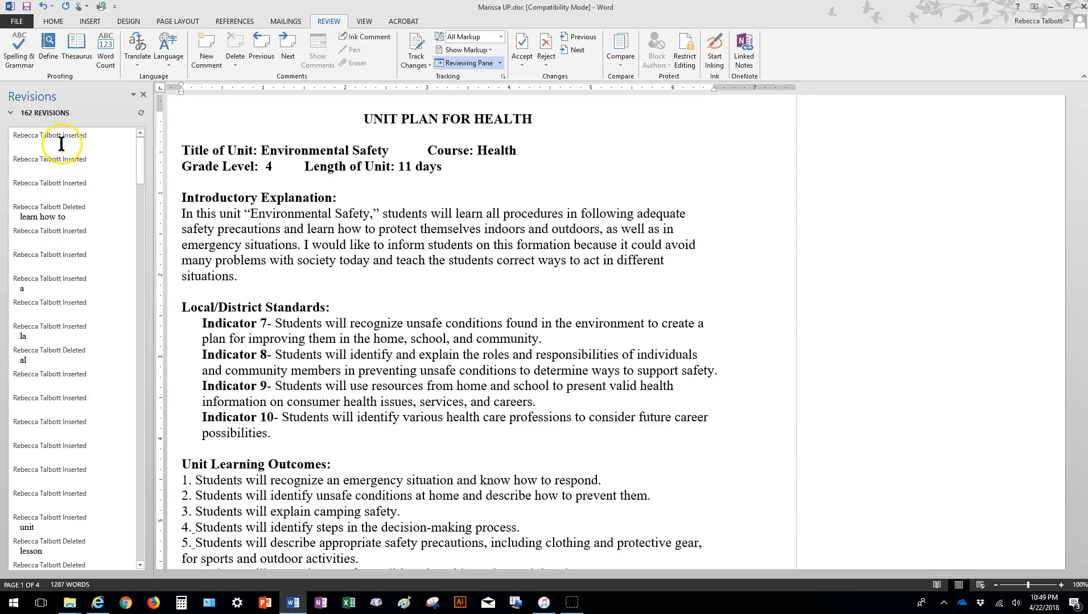
right_click(74, 170)
click(89, 214)
right_click(57, 146)
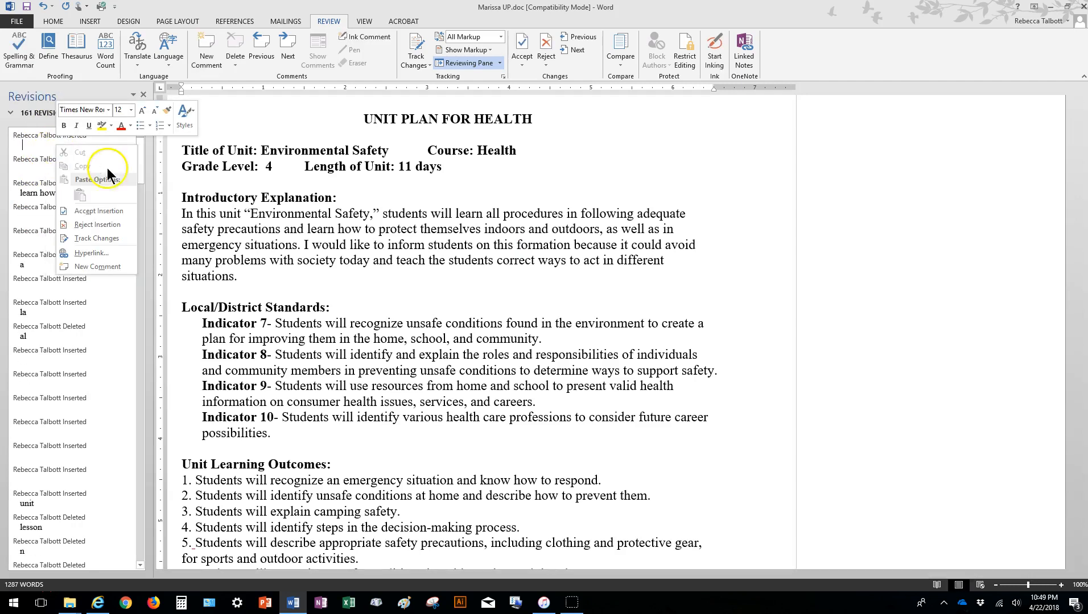
click(111, 211)
right_click(64, 150)
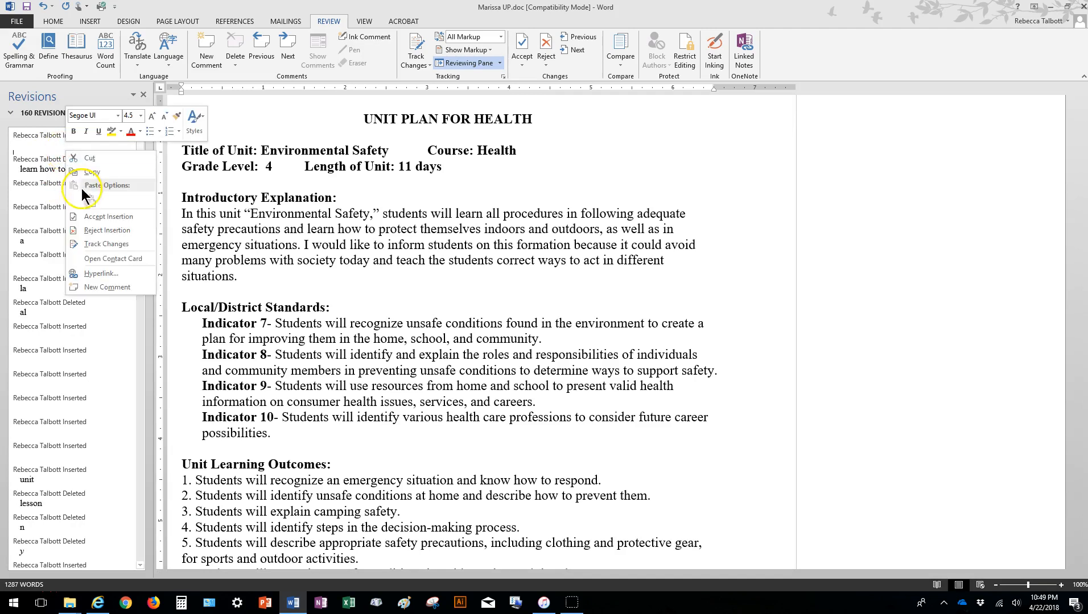
click(97, 223)
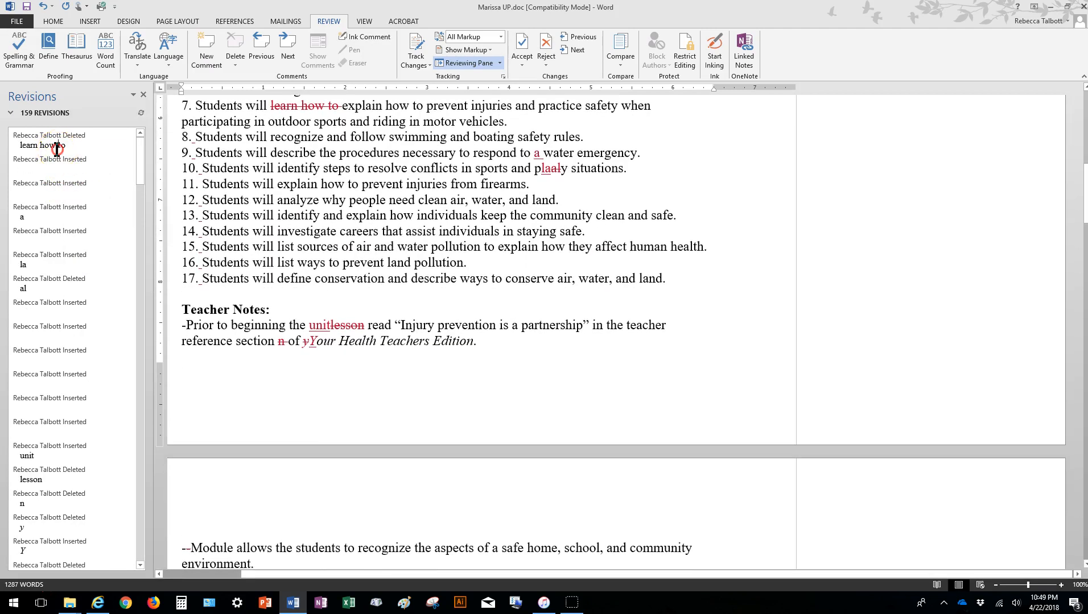
Accept the deletion of "learn how to" in learning outcome 7 and the inserted space after number 8.
right_click(57, 147)
click(93, 219)
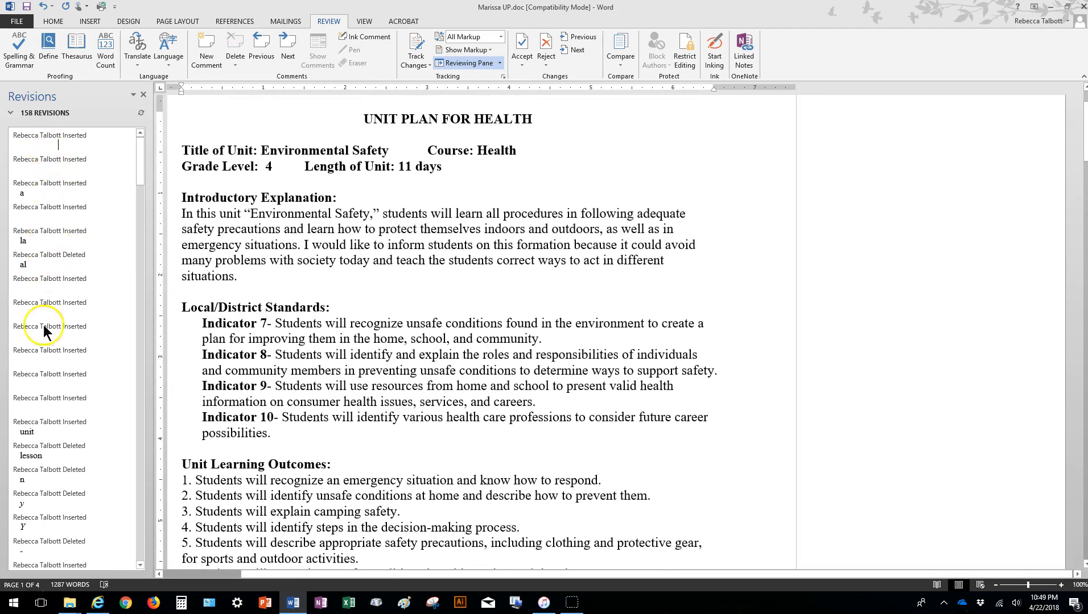
right_click(36, 143)
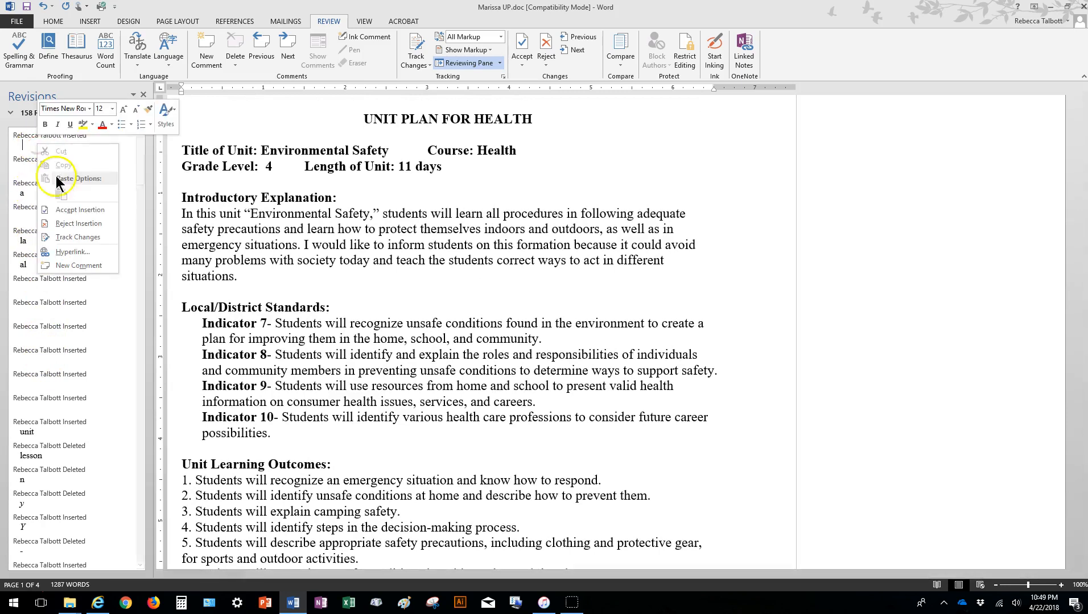
click(61, 214)
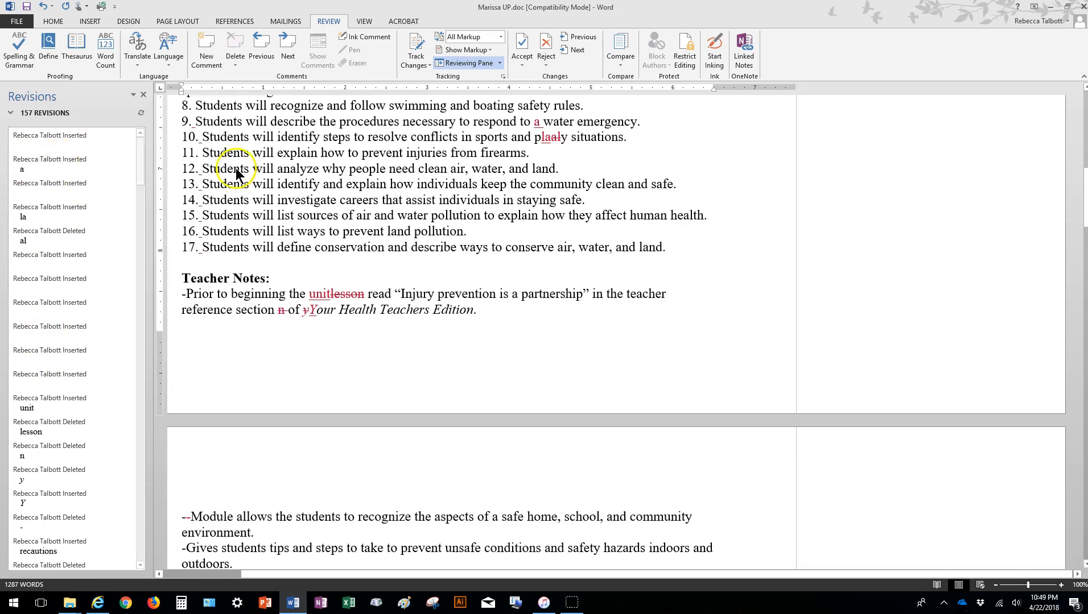
Close the Reviewing Pane after looking through the list, and accept all remaining tracked changes in the document at once.
scroll(90, 426, down, 15)
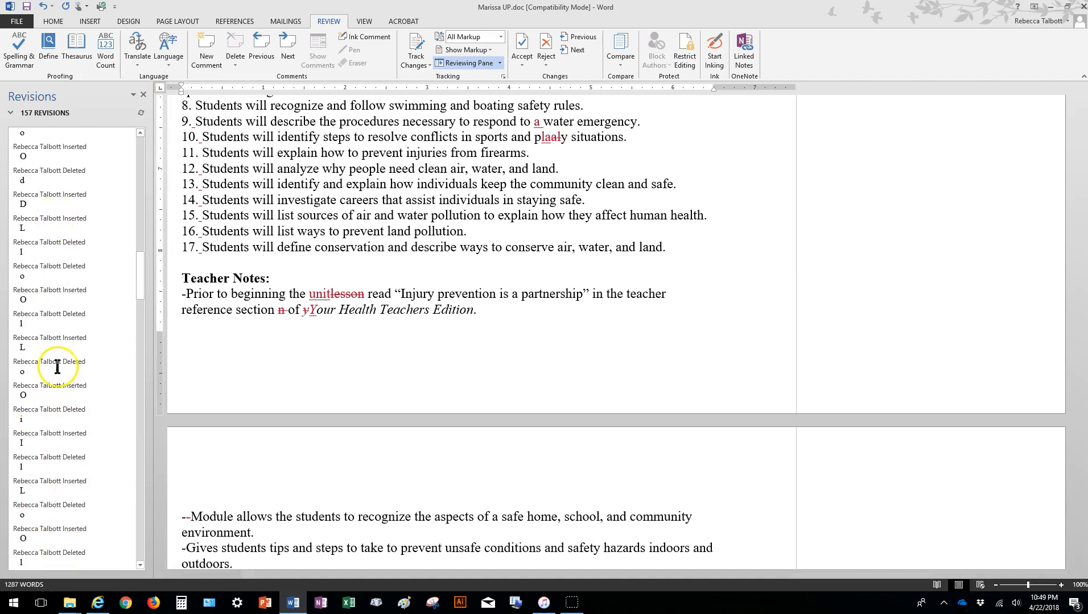
scroll(91, 376, down, 15)
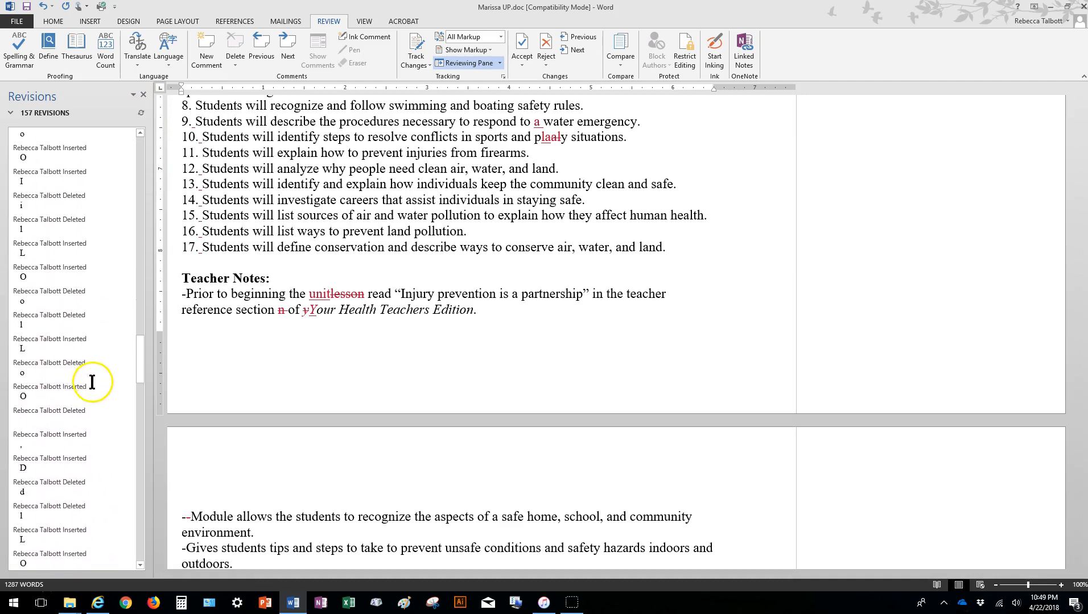
scroll(98, 389, up, 5)
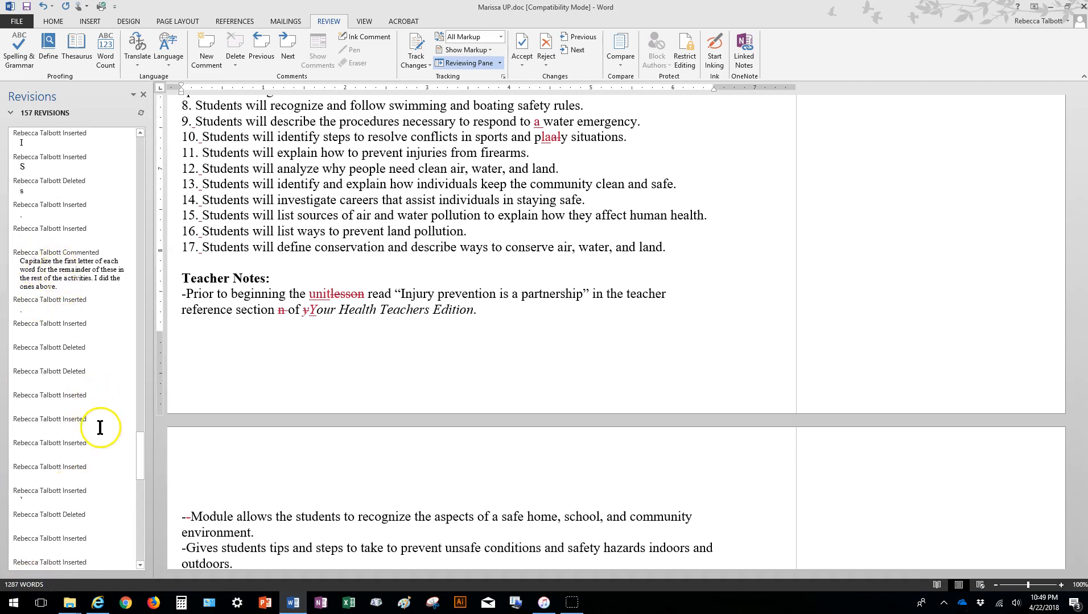
scroll(103, 433, down, 3)
scroll(105, 415, up, 8)
scroll(102, 387, up, 10)
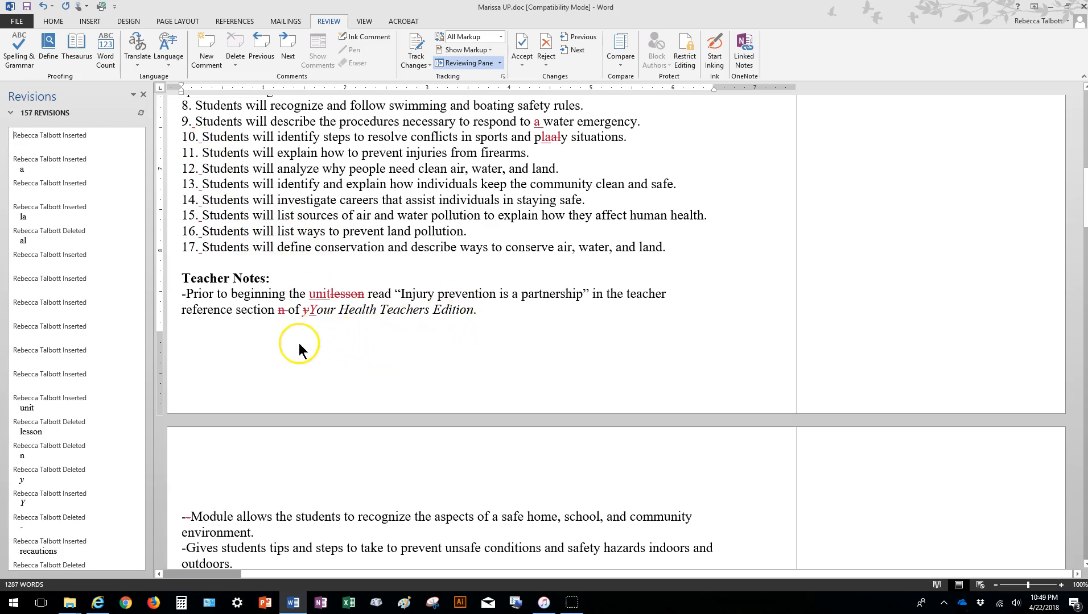
click(142, 94)
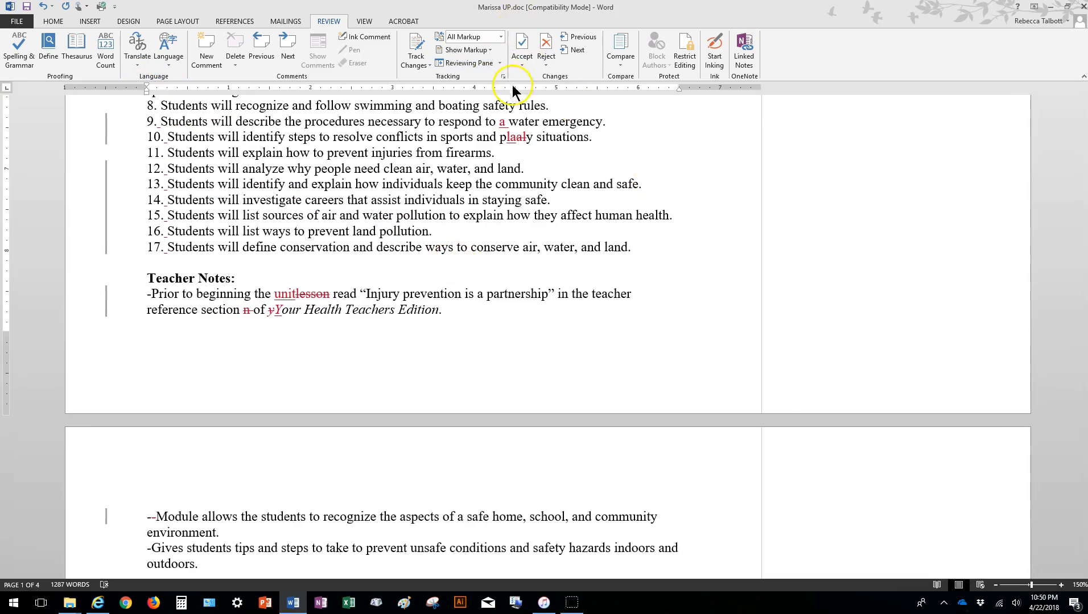
click(523, 64)
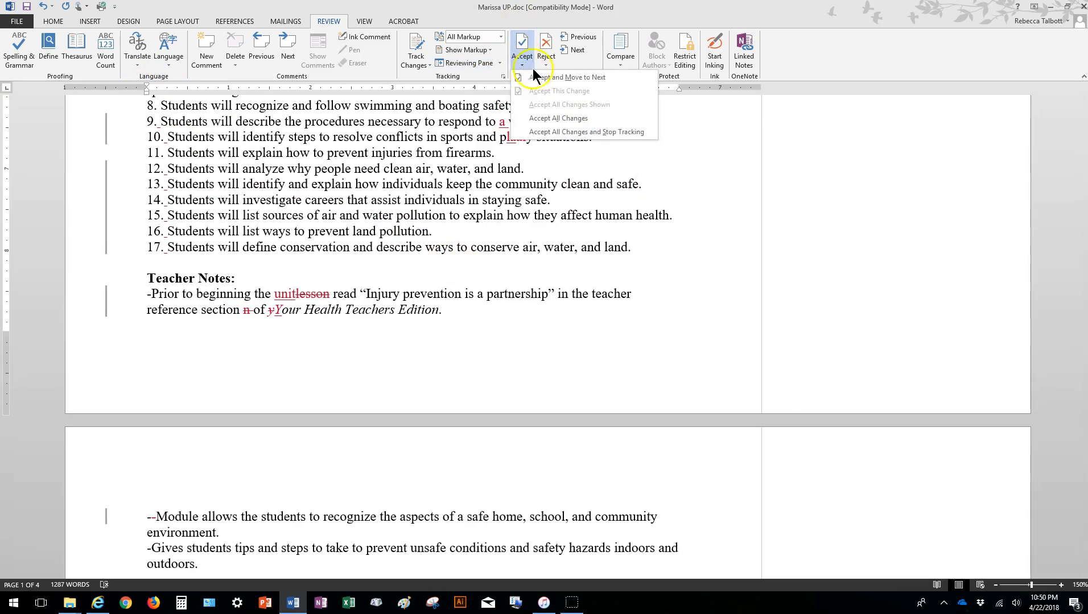
click(575, 123)
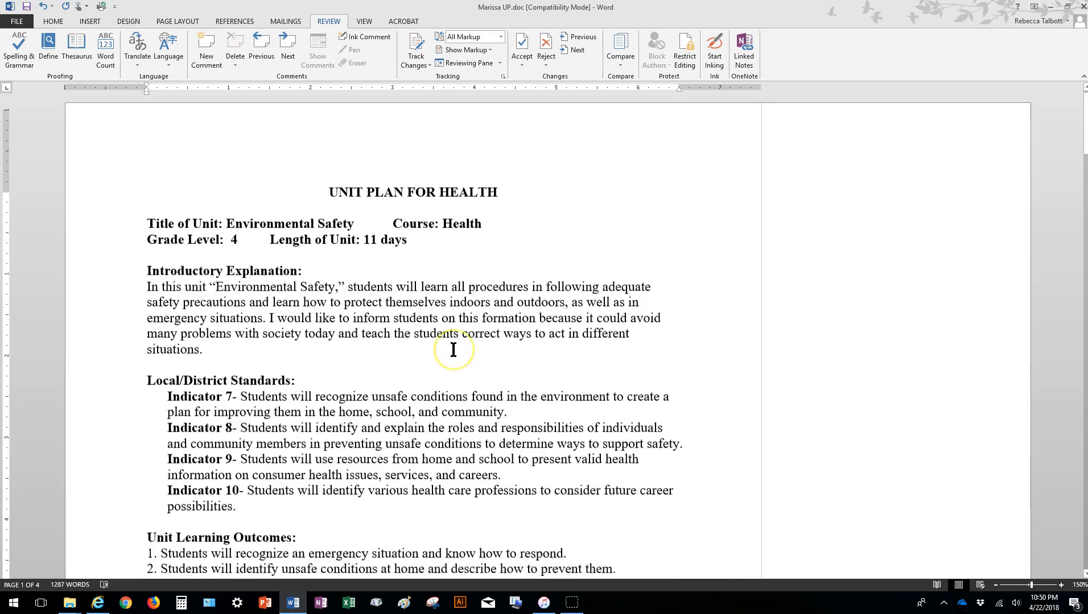
Look through the whole document for remaining comments, with the zoom reduced to 130%.
scroll(453, 350, down, 13)
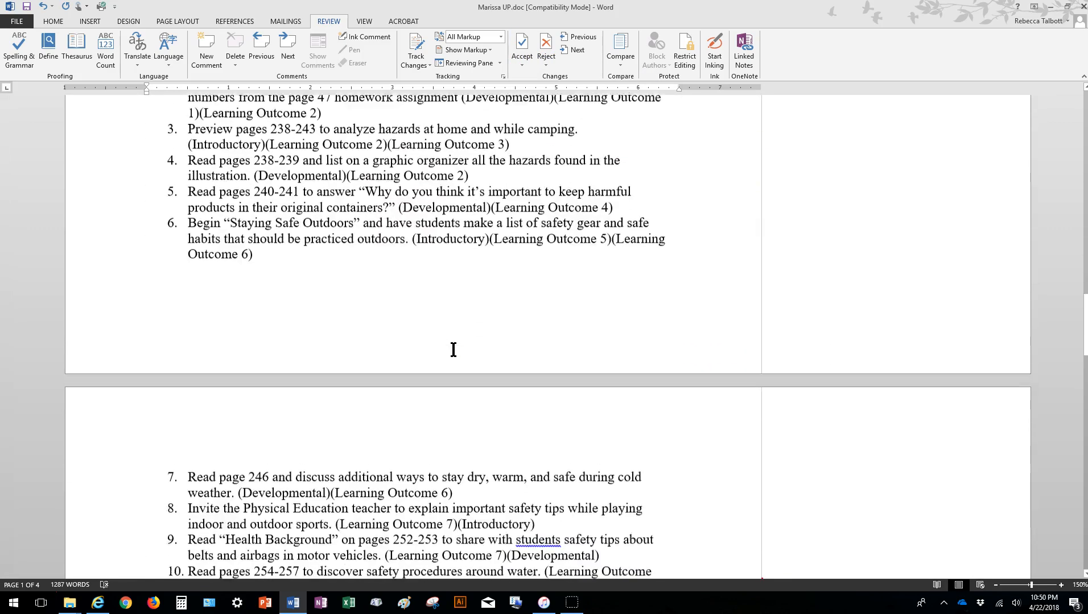
scroll(374, 371, up, 6)
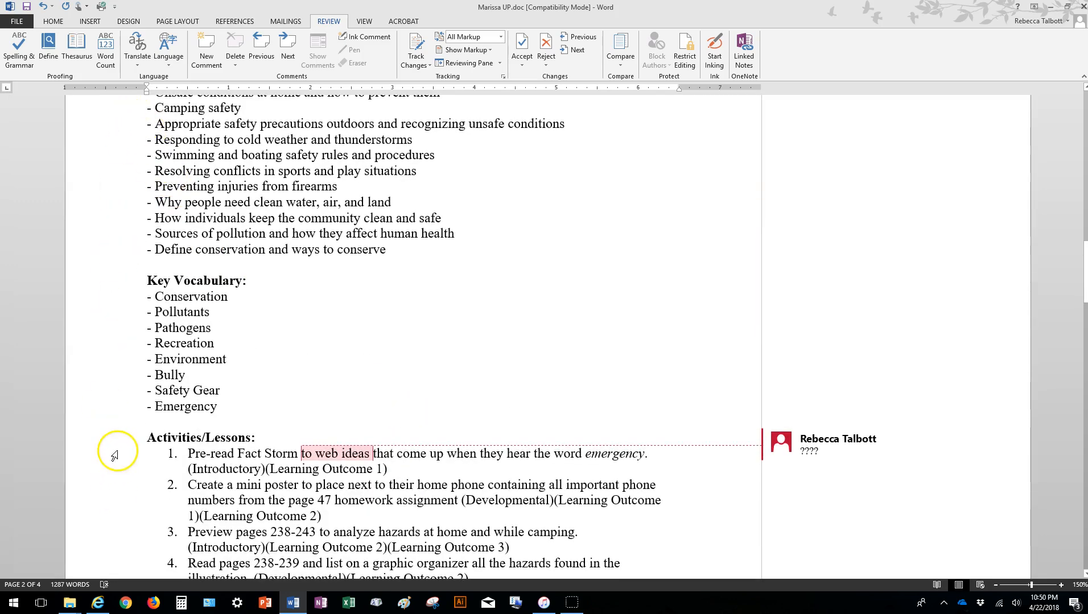
scroll(112, 449, down, 10)
scroll(126, 447, down, 15)
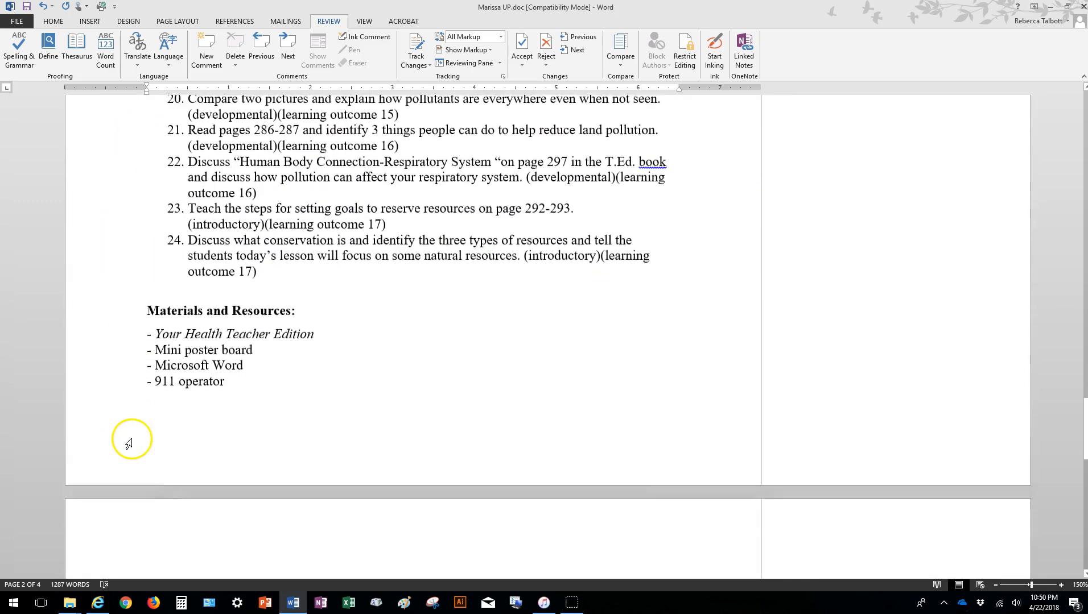
scroll(271, 432, down, 8)
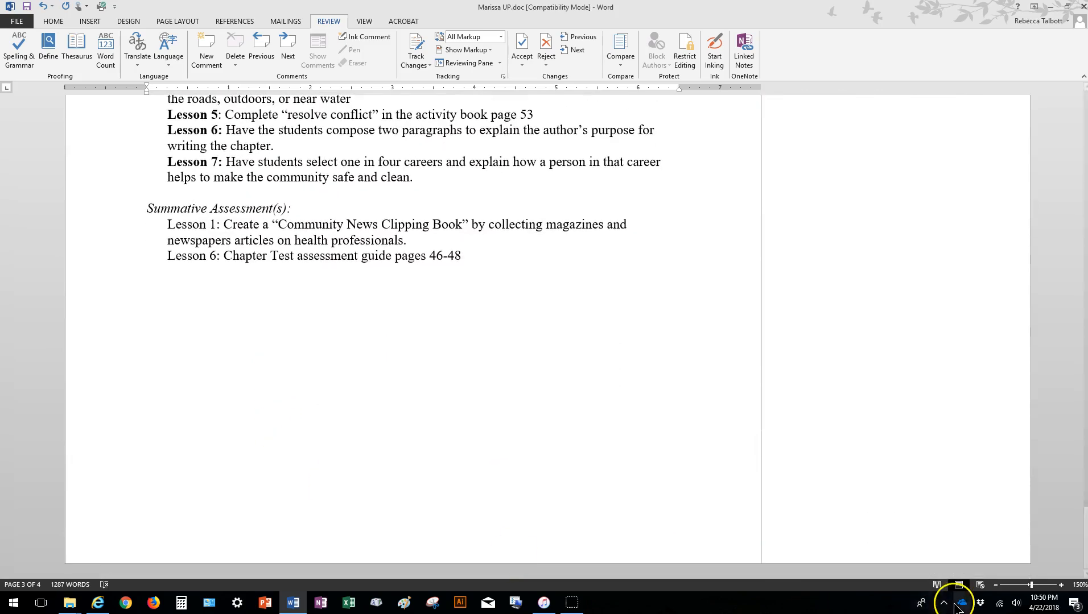
click(996, 584)
click(995, 585)
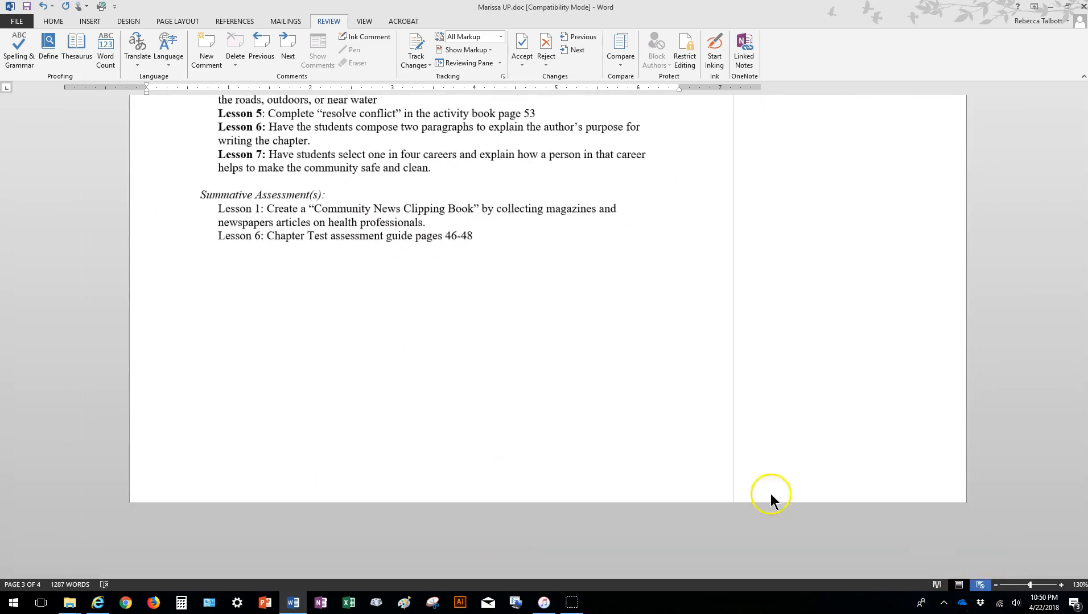
scroll(767, 496, up, 12)
scroll(610, 417, up, 10)
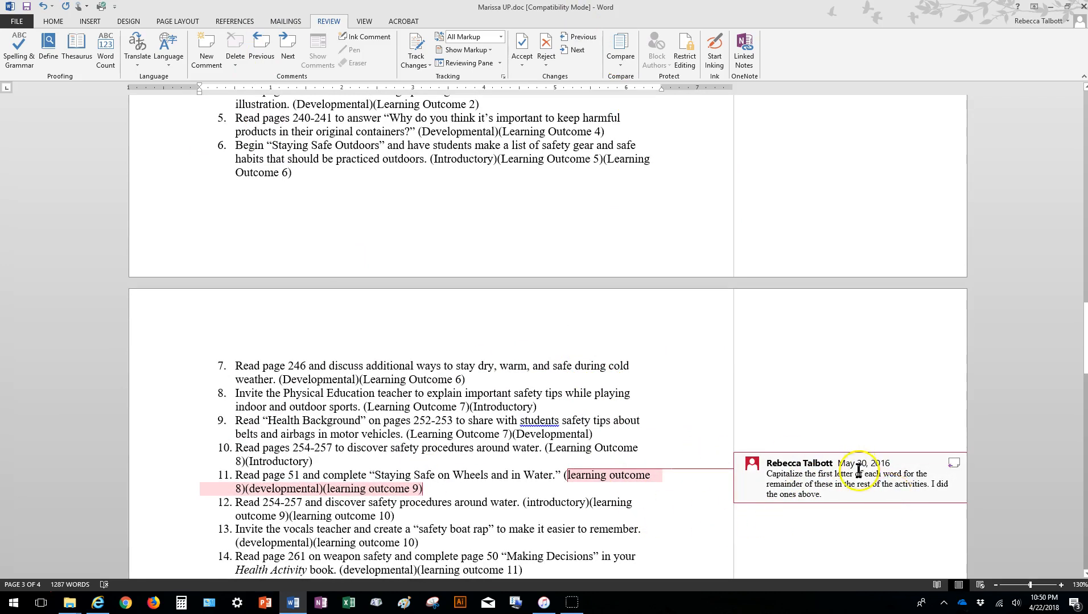
Capitalize the first letter of each word in activity 11's parentheses: "(Learning Outcome 8)(Developmental)(Learning Outcome 9)".
scroll(859, 476, down, 3)
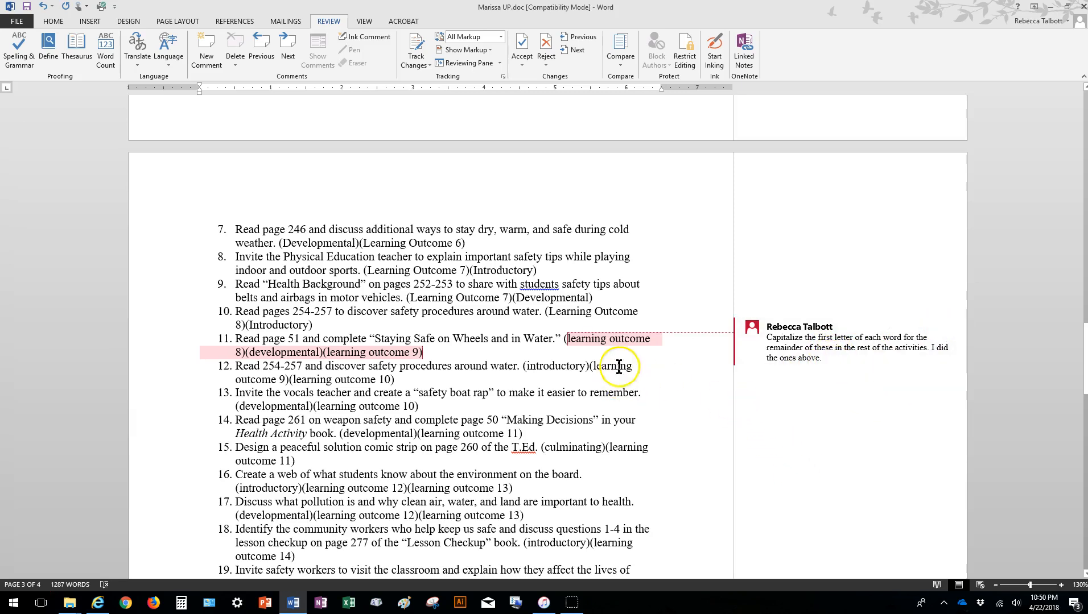
drag(568, 339, 576, 349)
text(L)
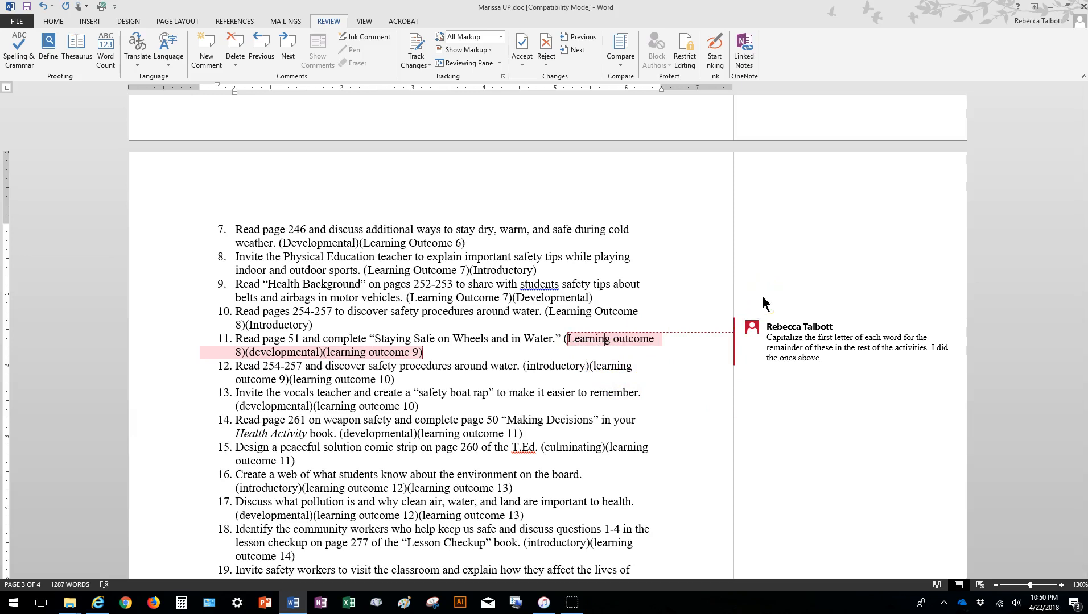
key(Delete)
text(O)
key(Right)
key(BackSpace)
text(D)
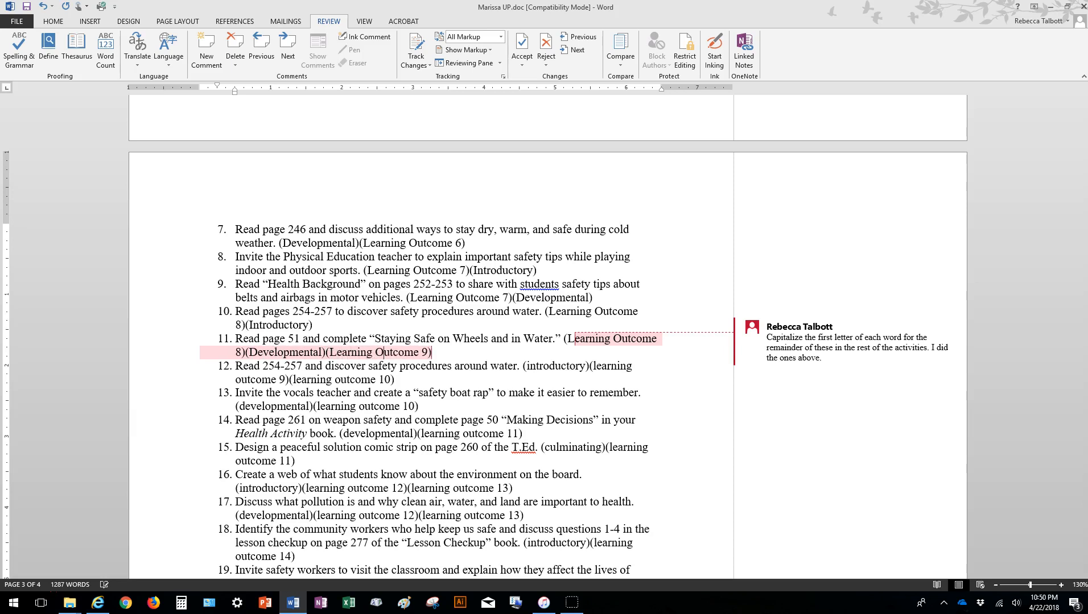
Delete the capitalization comment on activity 11 and the comment on the "Evaluation Procedures" heading.
click(808, 337)
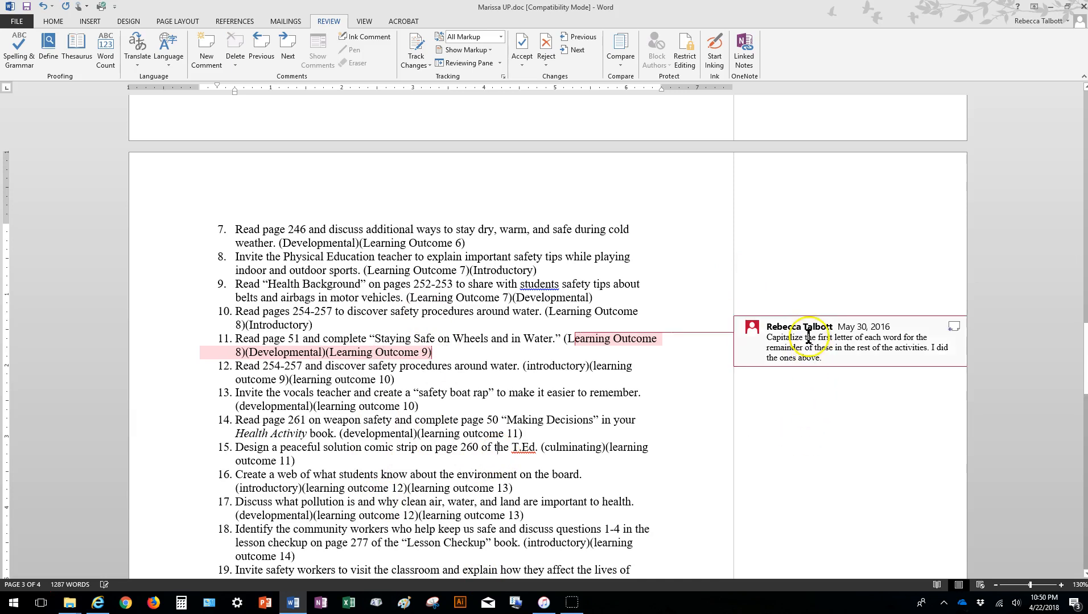
right_click(810, 338)
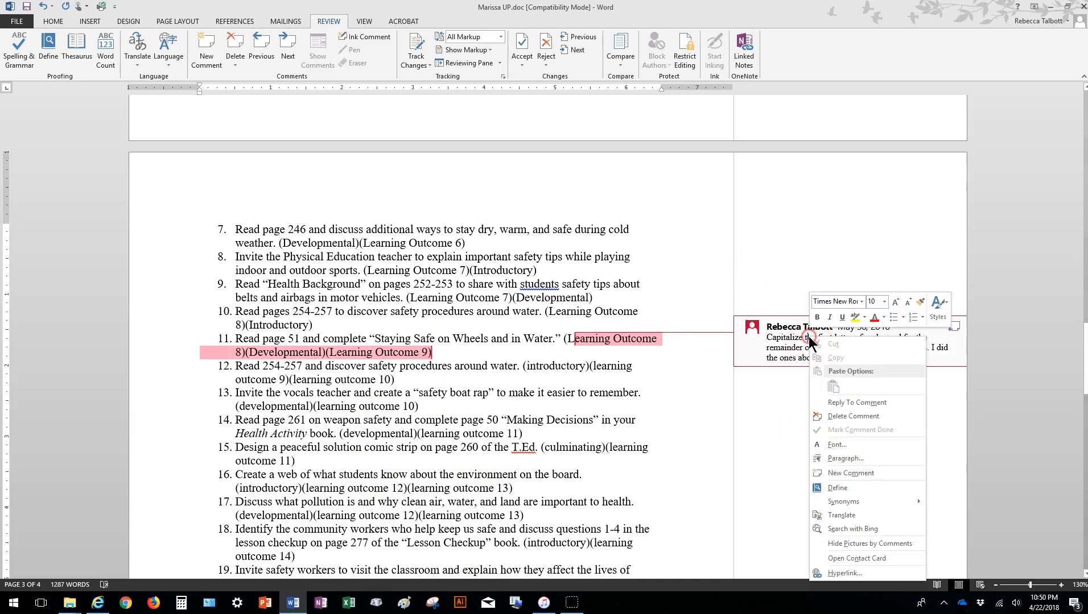
click(851, 417)
scroll(632, 401, down, 20)
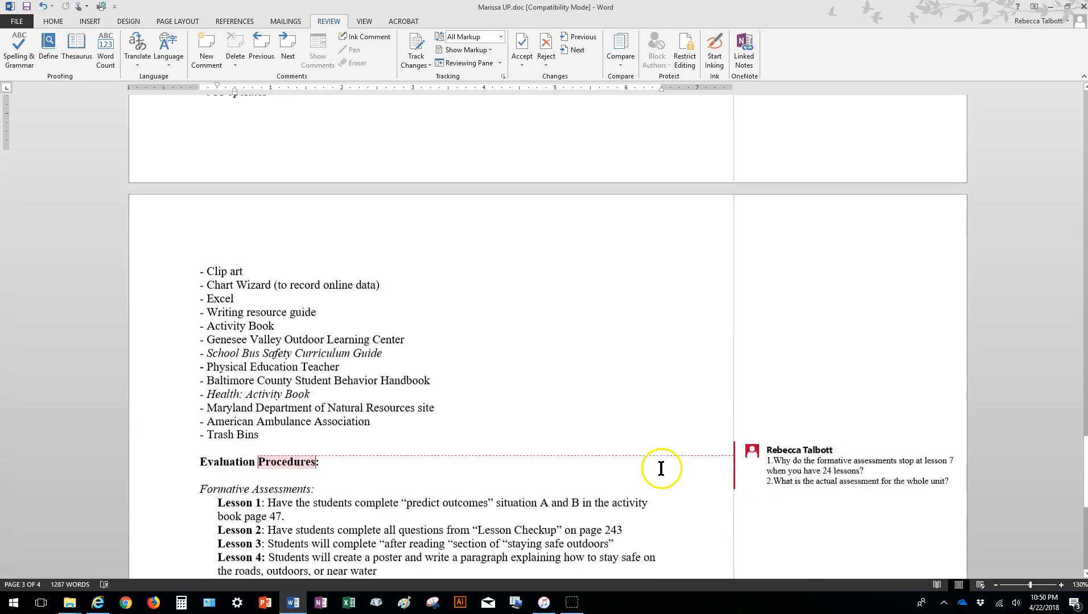
scroll(596, 409, down, 2)
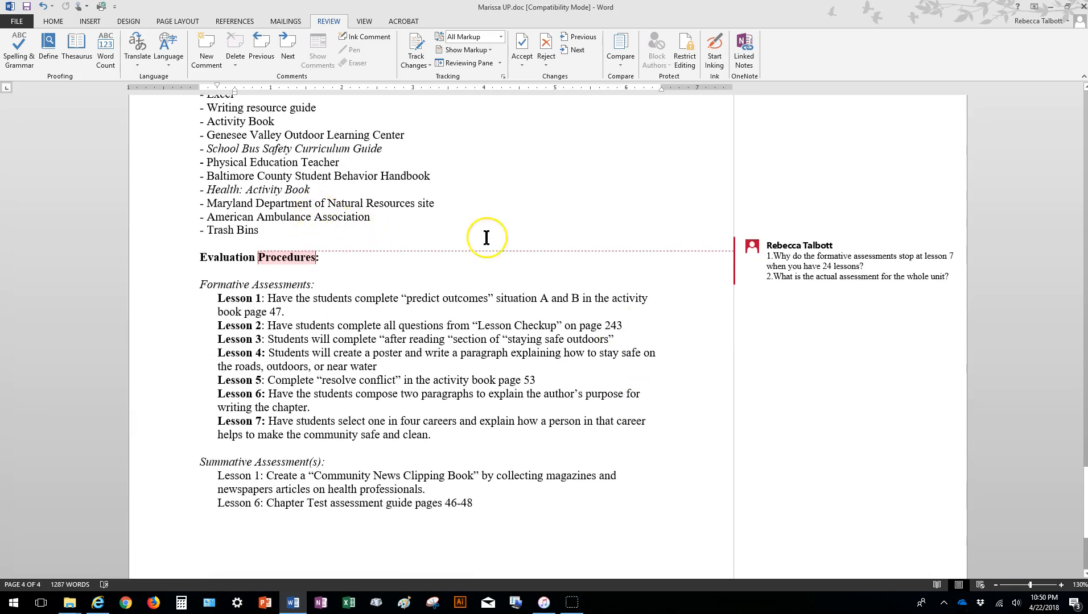
right_click(835, 261)
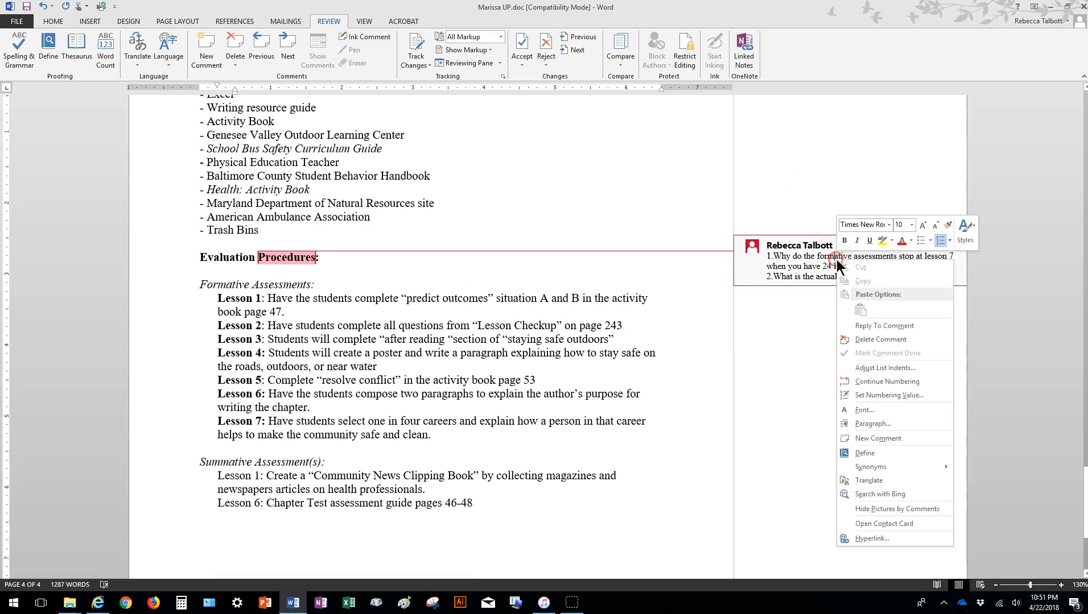
click(880, 339)
Delete the "????" comment attached to "to web ideas" in activity 1.
scroll(671, 362, down, 3)
scroll(661, 405, up, 20)
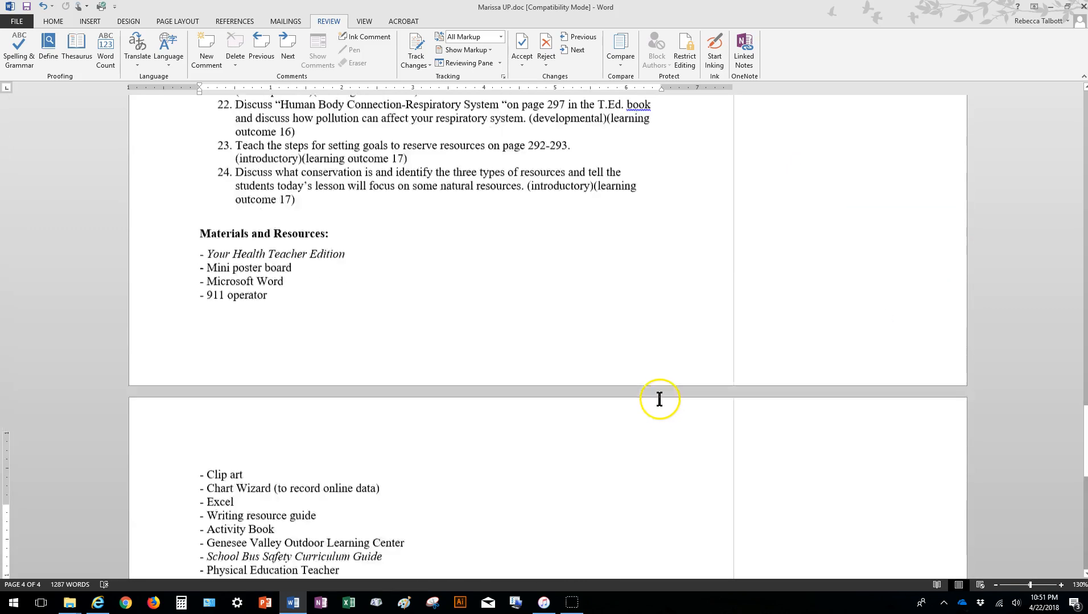
scroll(671, 397, down, 1)
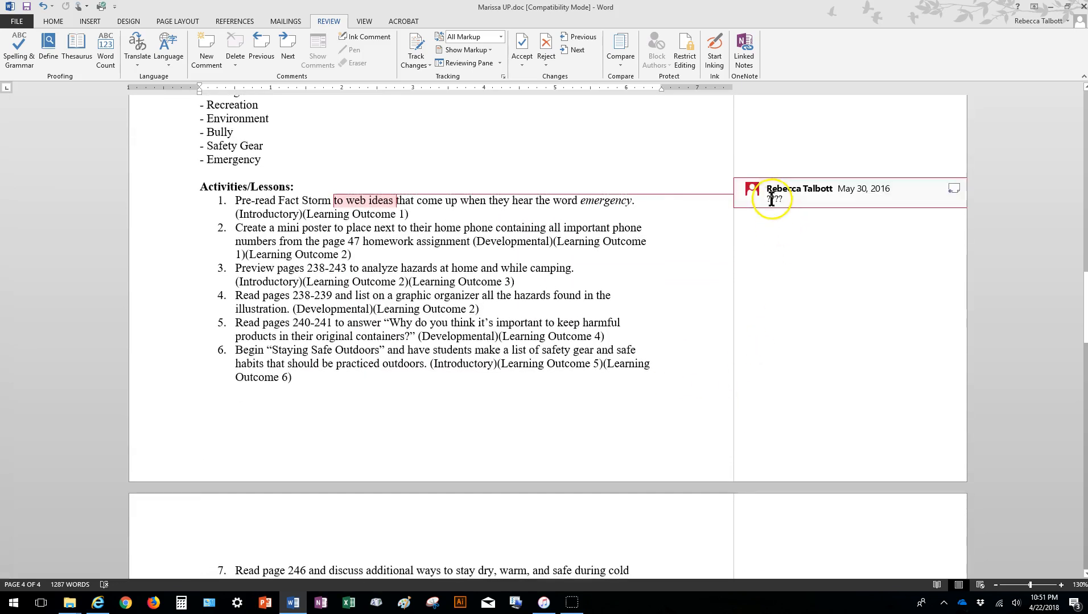
right_click(773, 200)
click(808, 279)
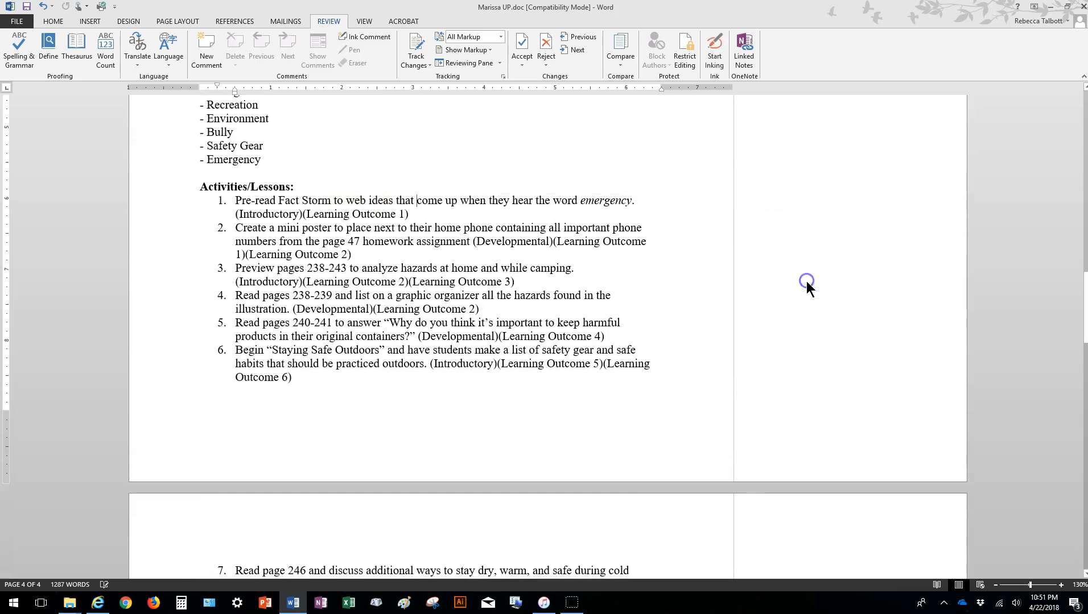
Reduce the zoom to 100% and check all pages of the document for leftover markup and comments.
click(996, 586)
click(996, 585)
click(995, 586)
scroll(646, 457, up, 8)
scroll(647, 456, up, 10)
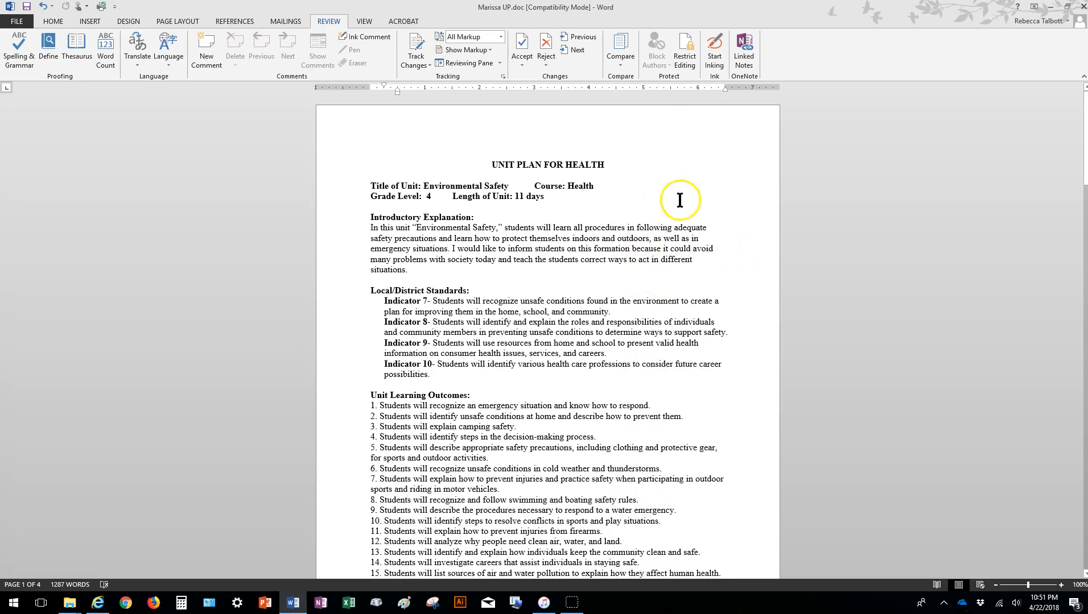
scroll(519, 367, down, 15)
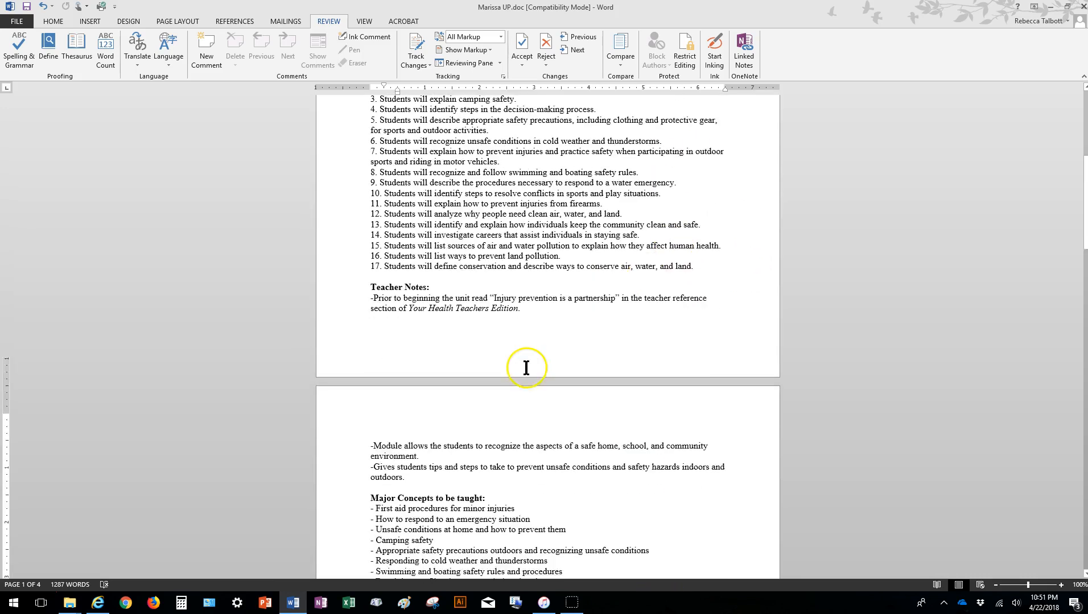
scroll(514, 359, down, 12)
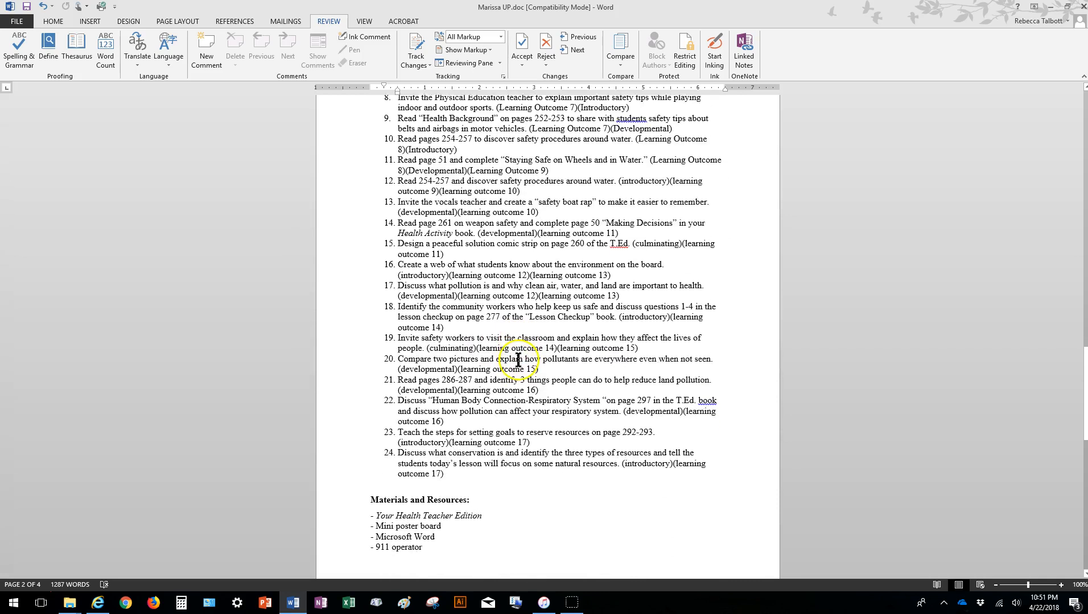
scroll(524, 373, down, 2)
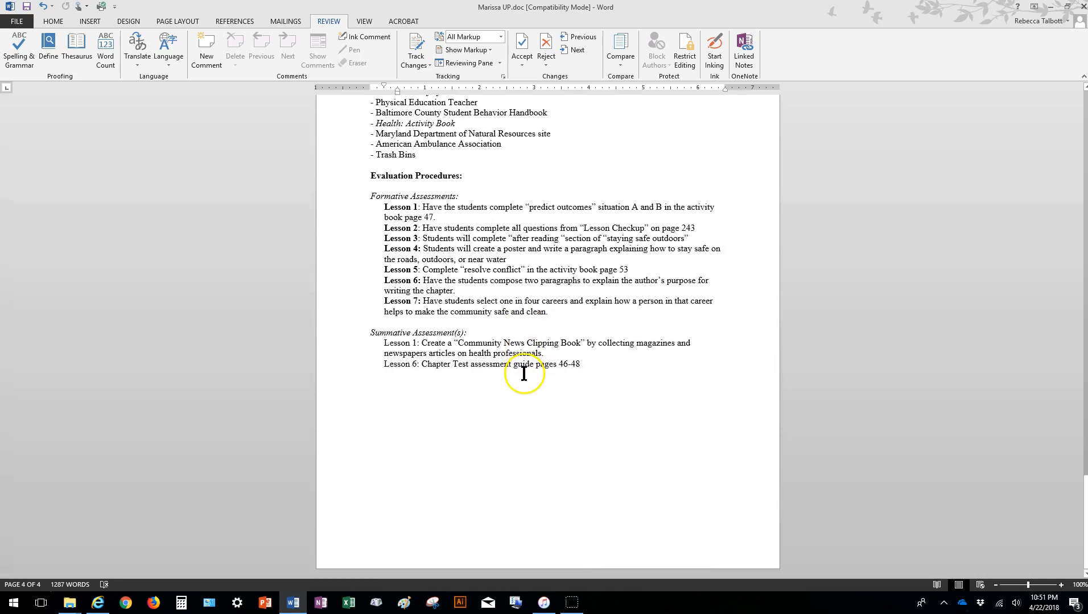
scroll(643, 432, up, 20)
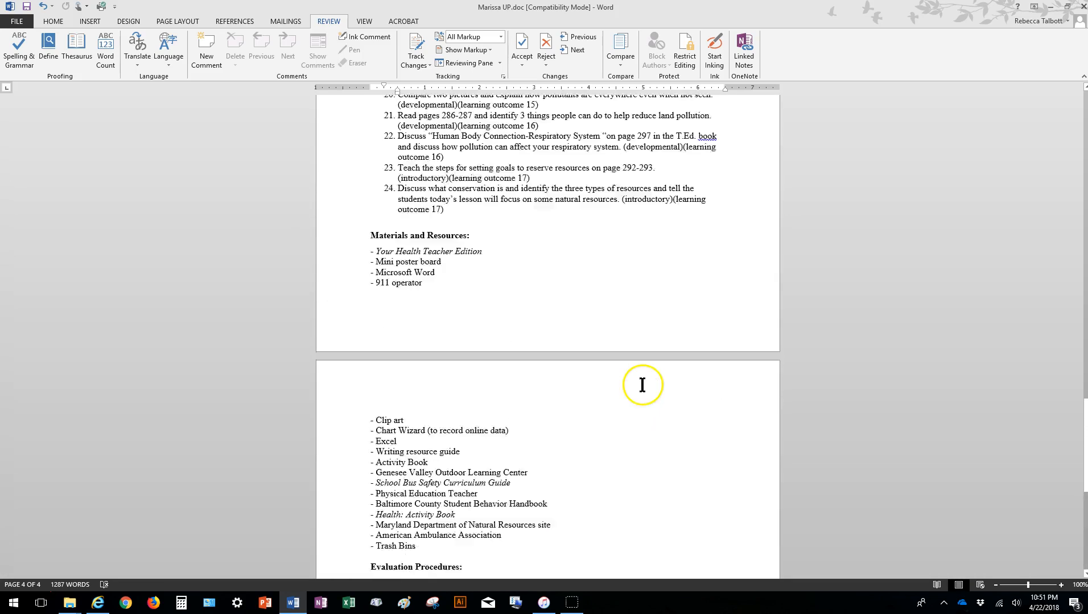
scroll(648, 394, up, 15)
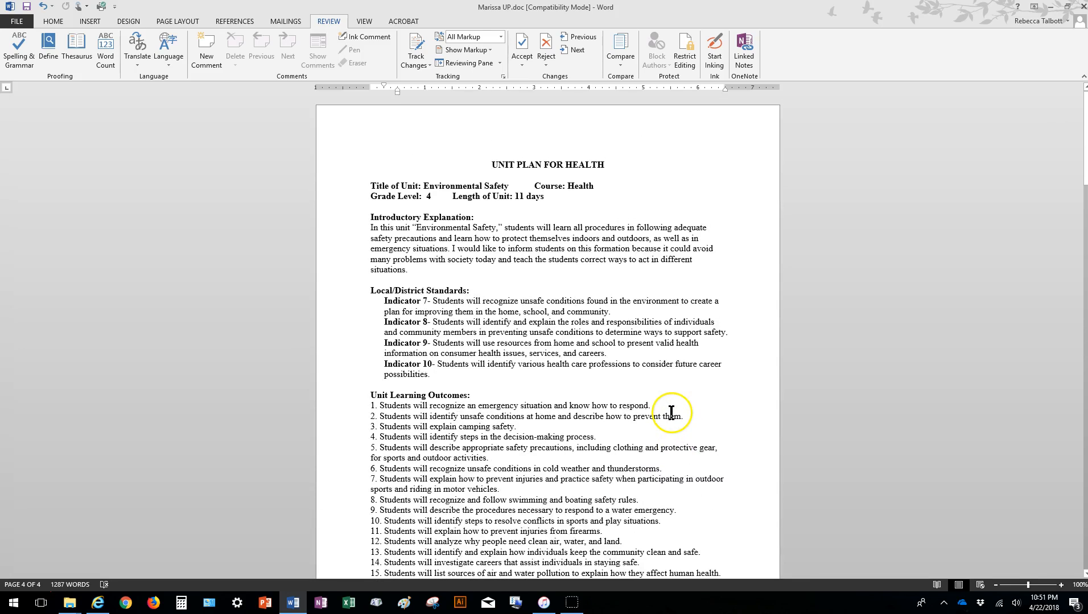